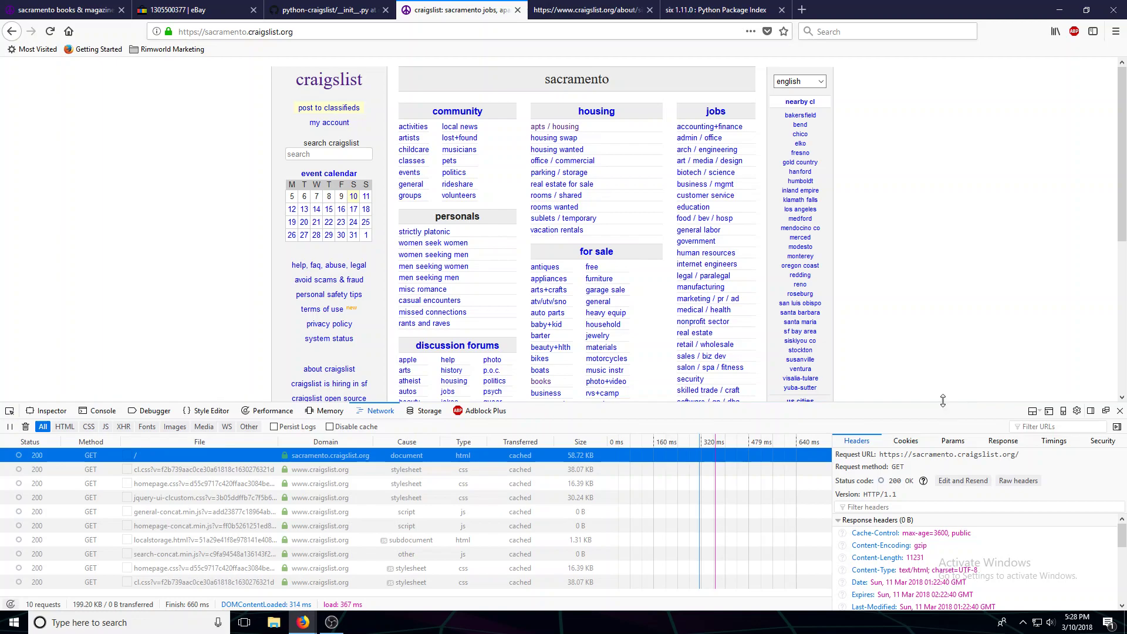
- Examine the response and request headers of the sacramento.craigslist.org request
scroll(983, 396, down, 2)
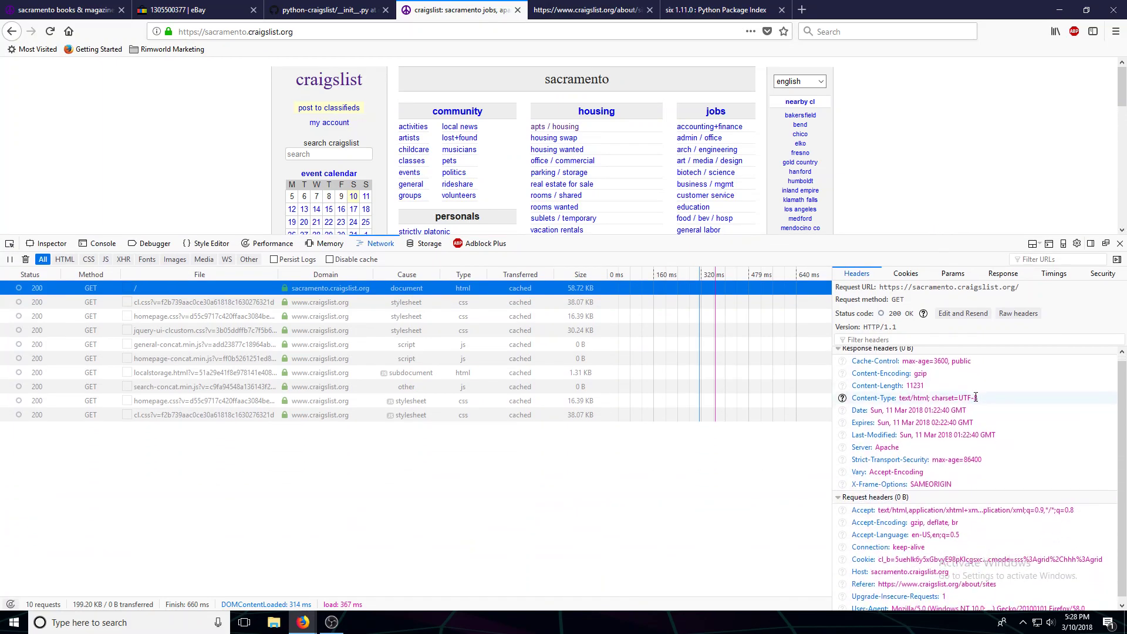
scroll(975, 385, up, 2)
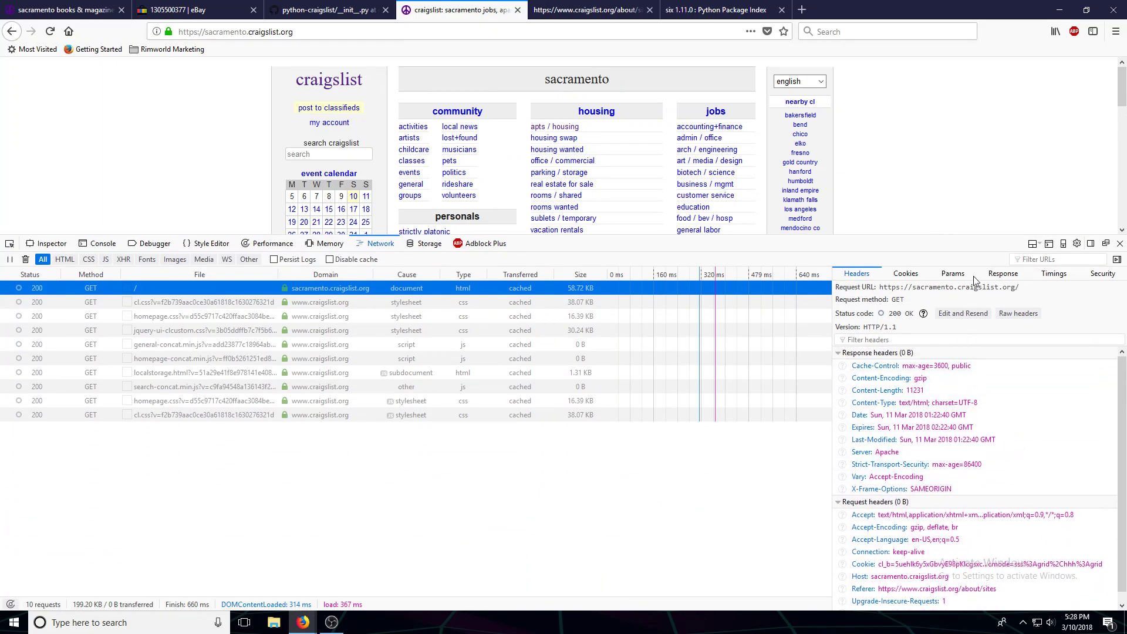
drag(962, 235, 965, 266)
click(273, 623)
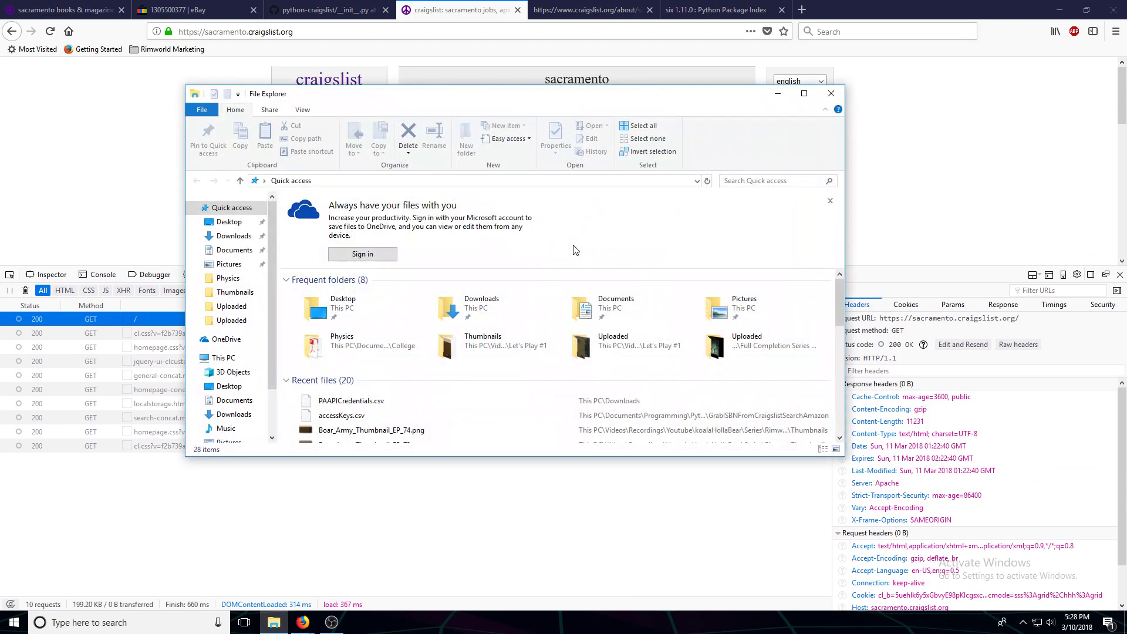
click(838, 97)
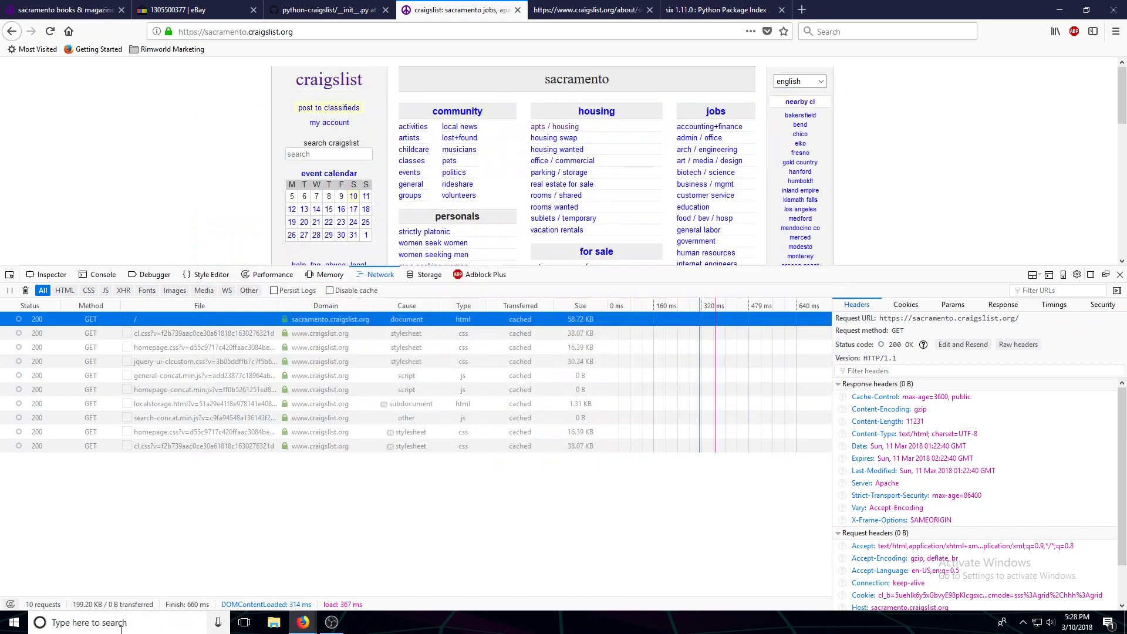
click(54, 627)
text(idle)
key(Return)
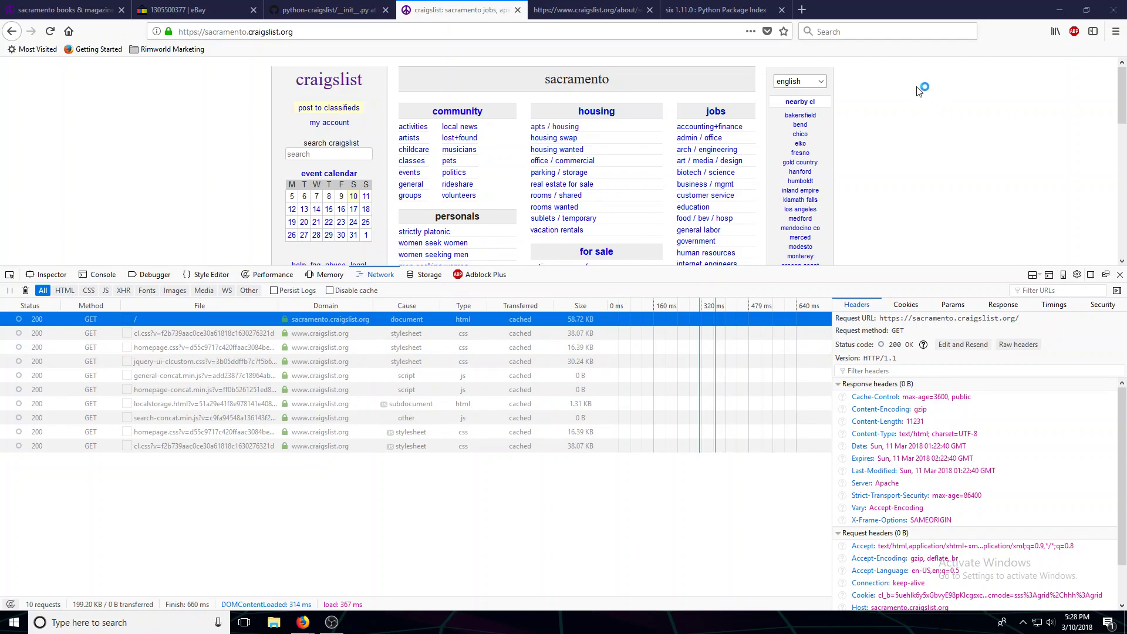
drag(411, 98, 873, 98)
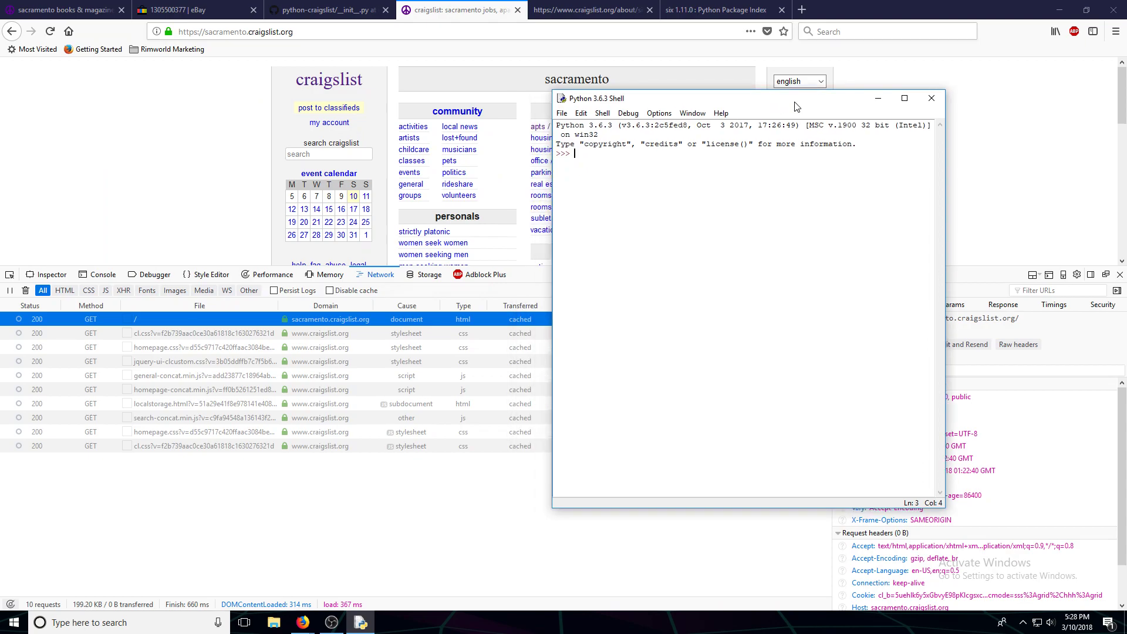
click(932, 98)
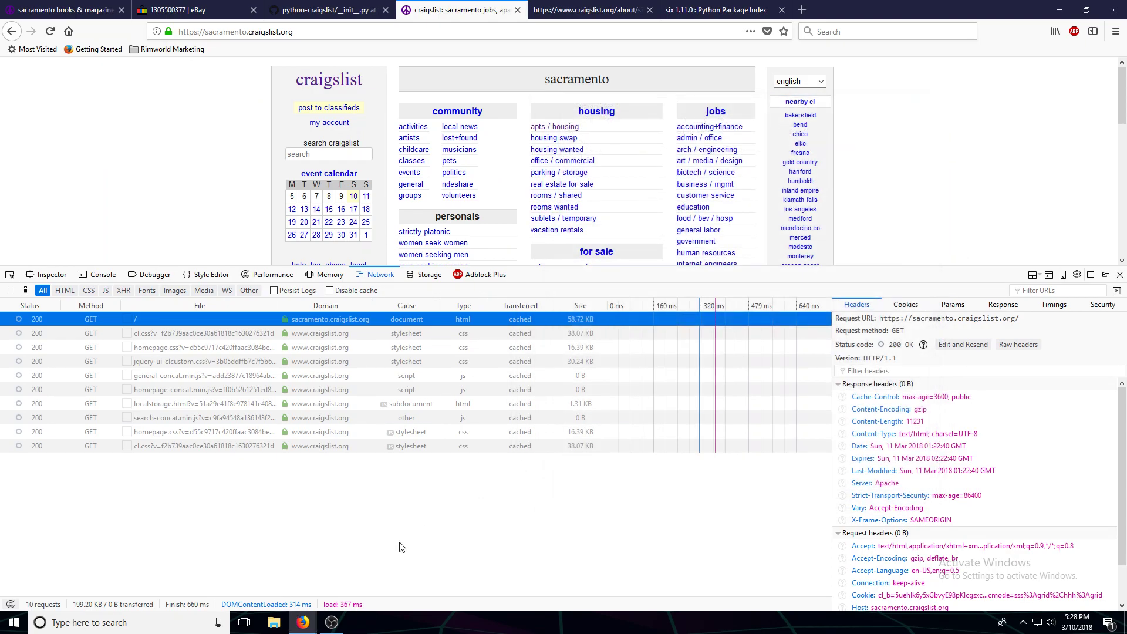
- Open the Documents\Programming\Python\Projects folder in File Explorer
click(273, 622)
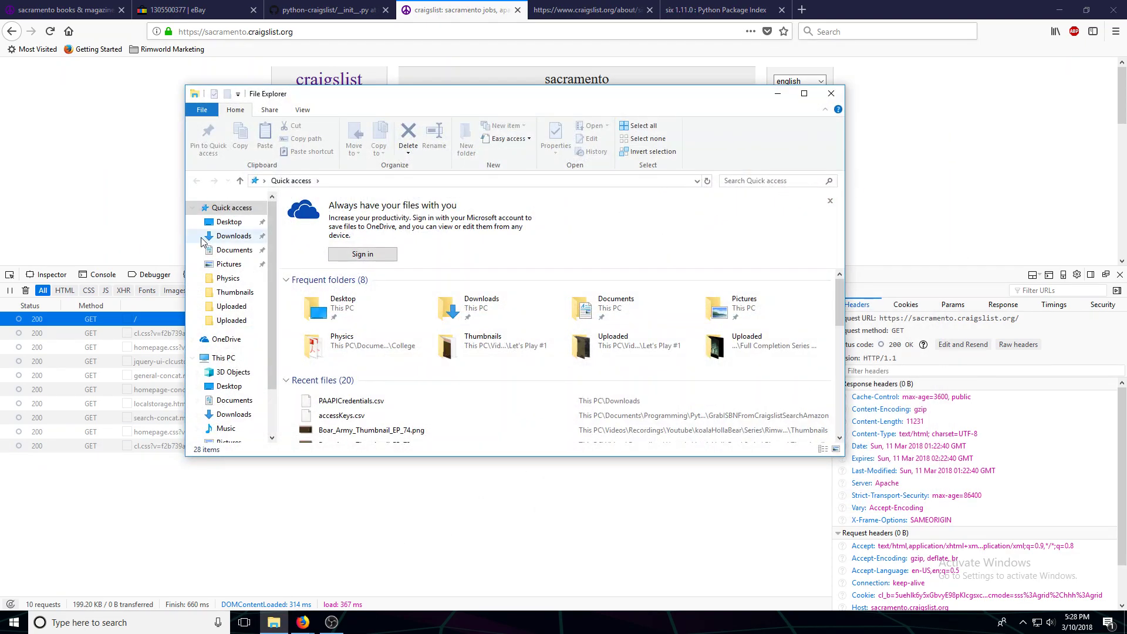
click(222, 253)
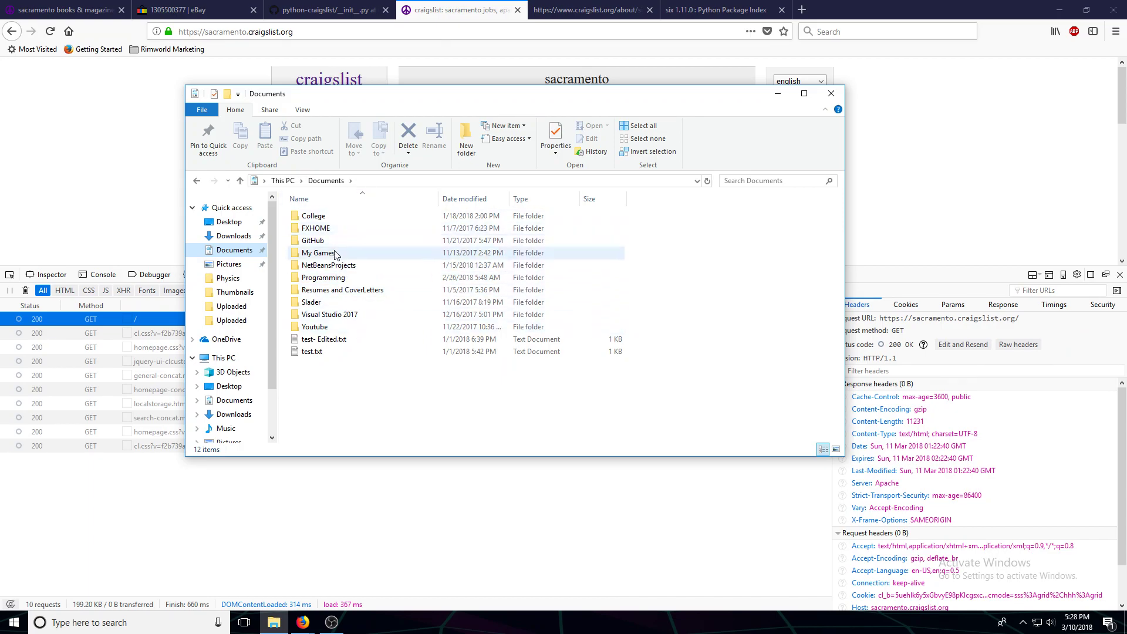
double_click(324, 277)
double_click(331, 229)
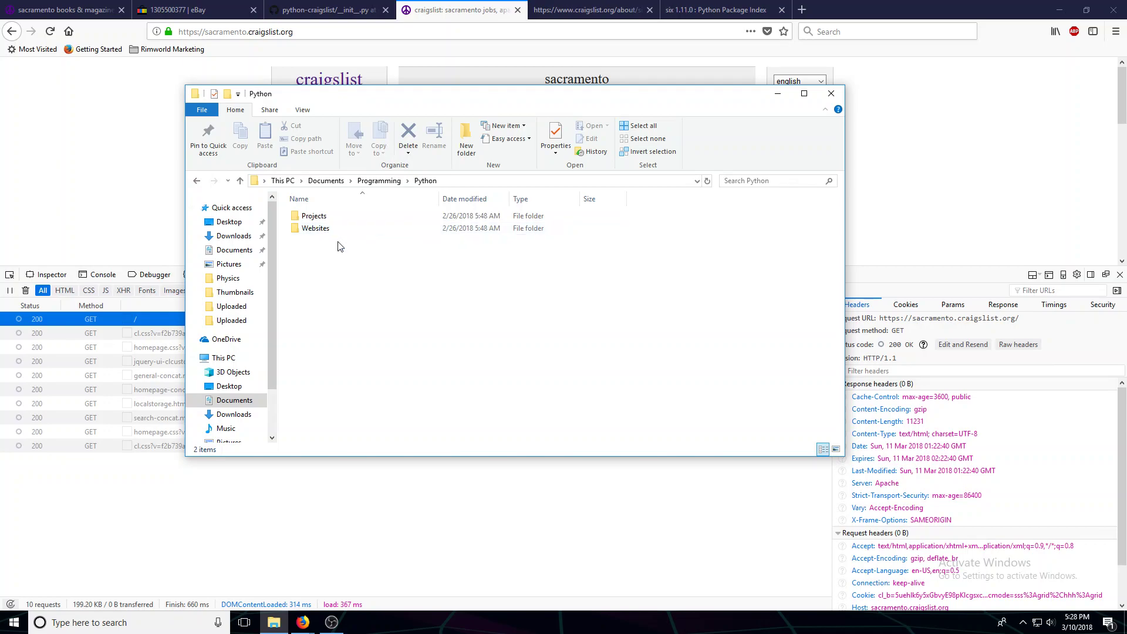
double_click(327, 219)
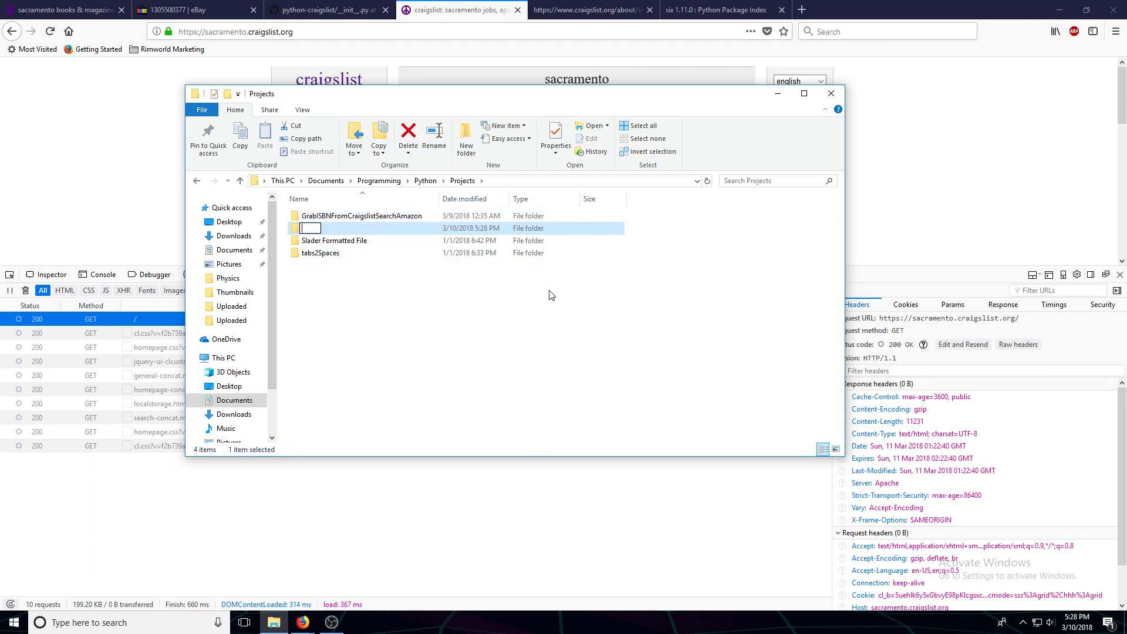
- Create a folder named CraigslistWrapper in Projects, look inside it and close File Explorer
text(CraigslistWrapper)
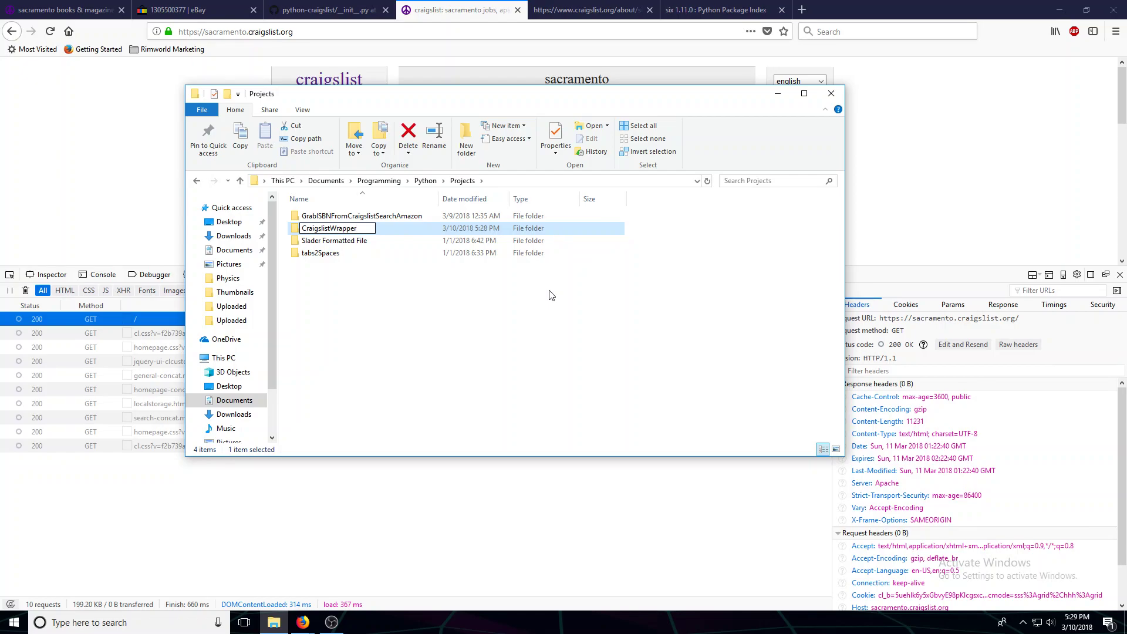
key(Return)
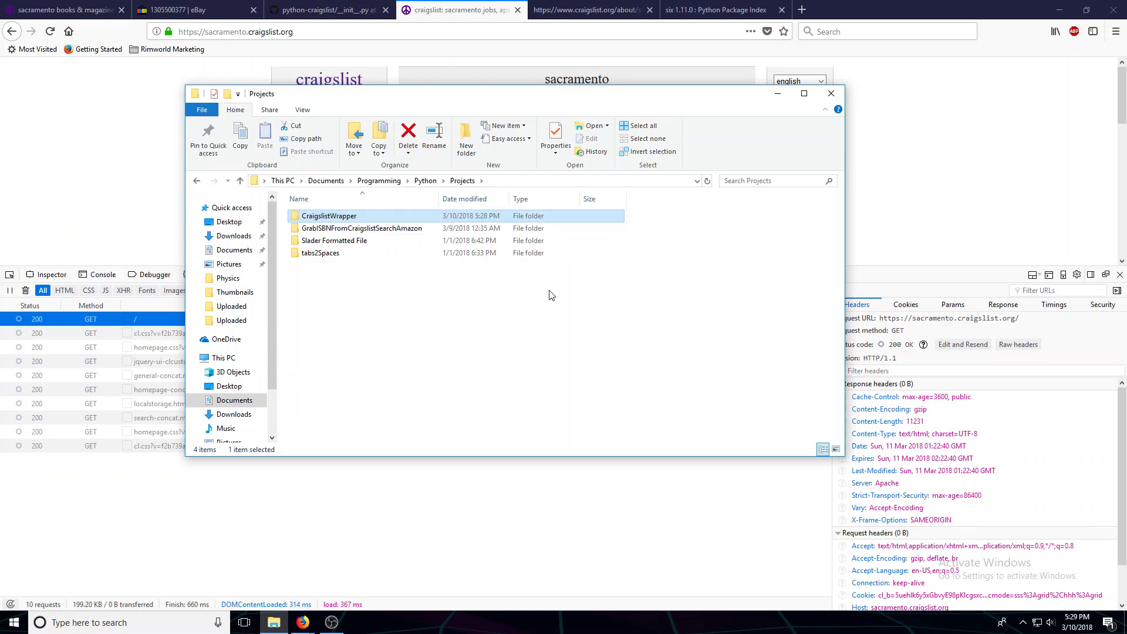
double_click(497, 217)
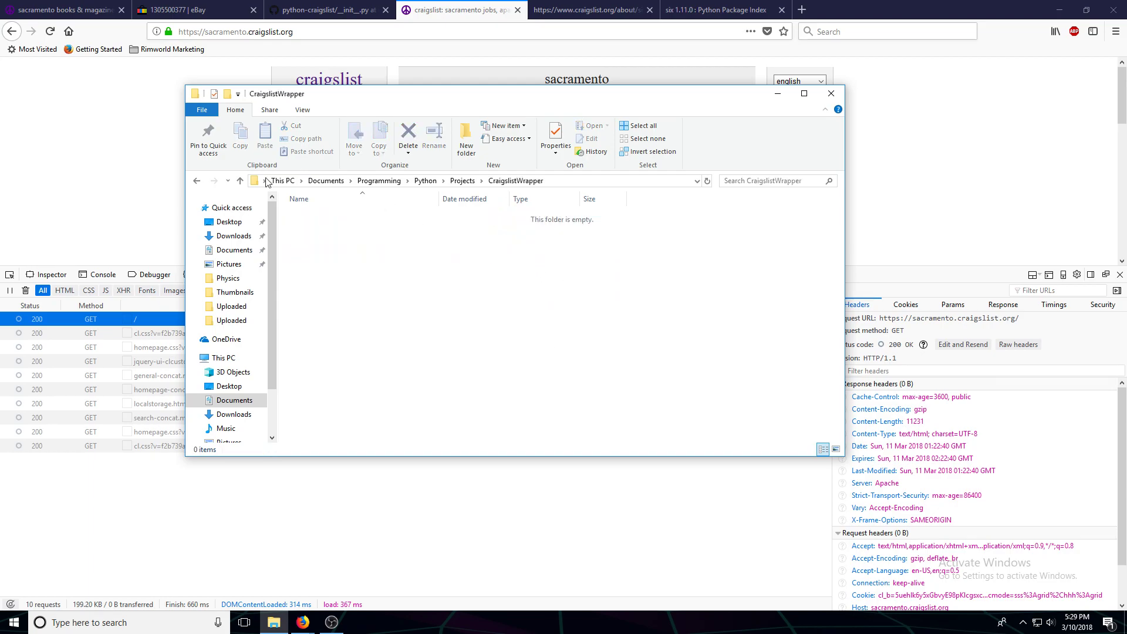
click(834, 95)
- Clear the browser and recording windows from the desktop and switch to GitHub Desktop
click(1072, 7)
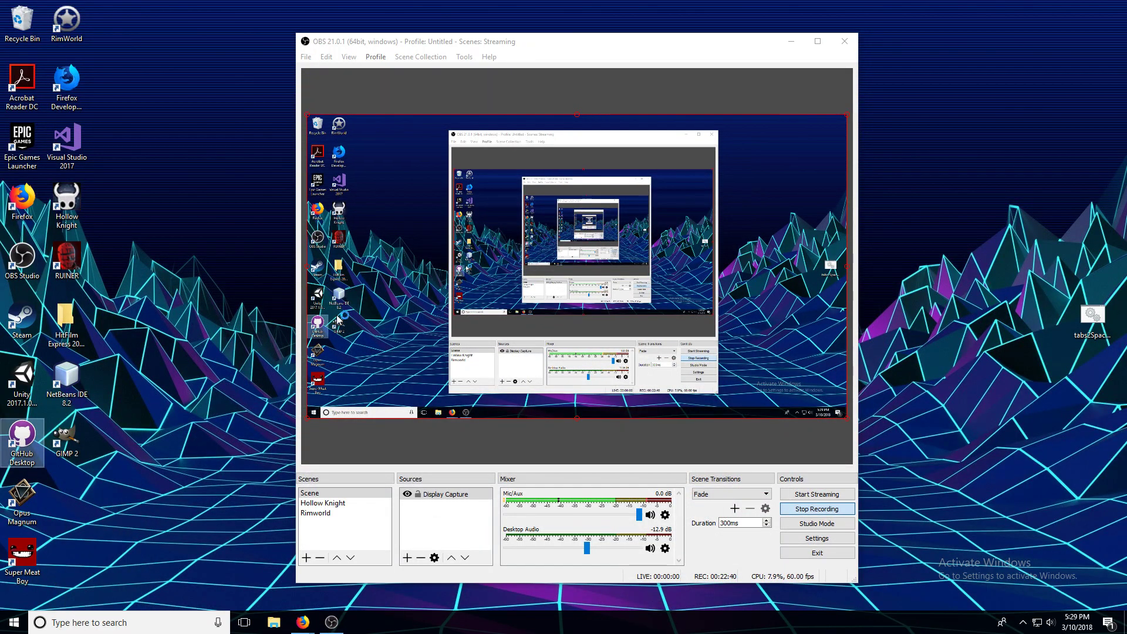
click(792, 41)
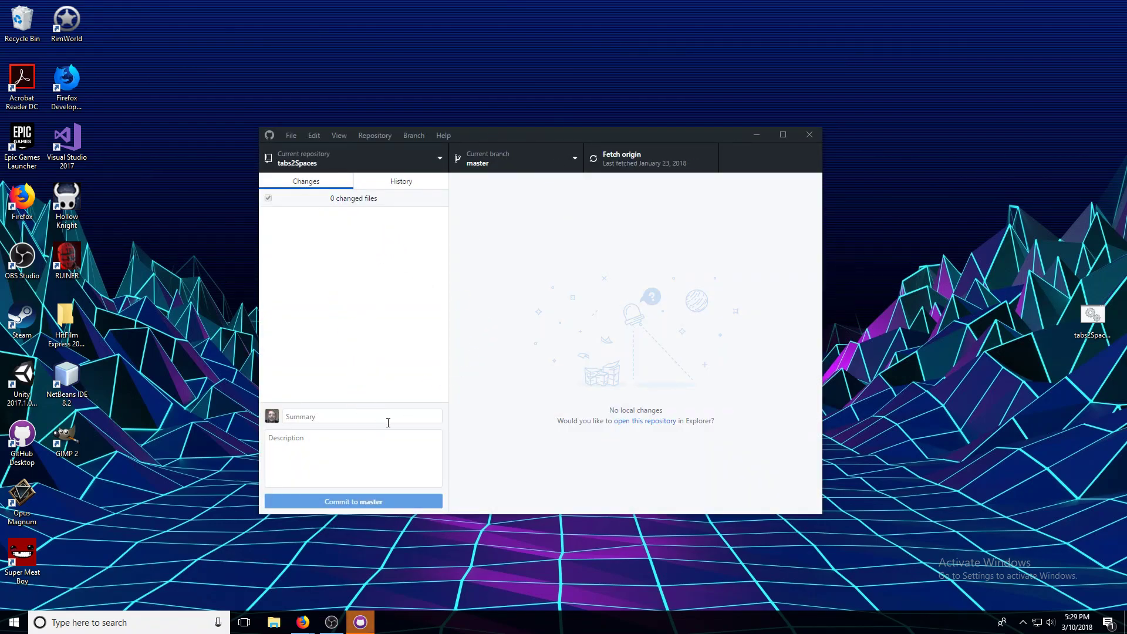
click(426, 154)
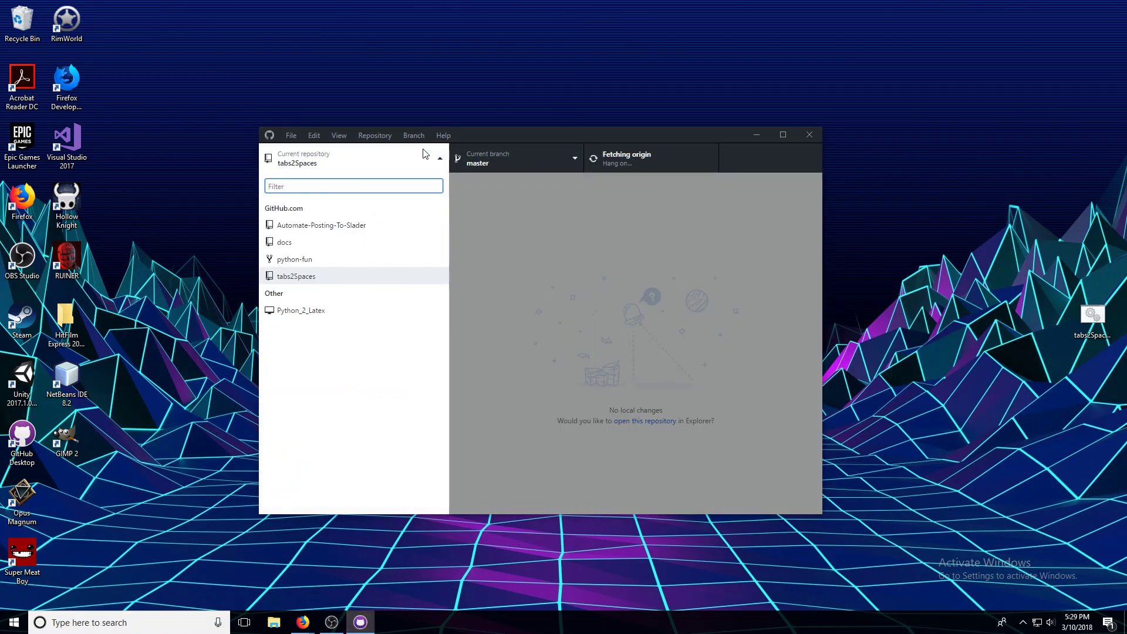
click(528, 269)
- Create a new repository named CraigslistWrapper with the description "This is a craigslist wrapper for craiglist. It will be able to pull data"
click(293, 136)
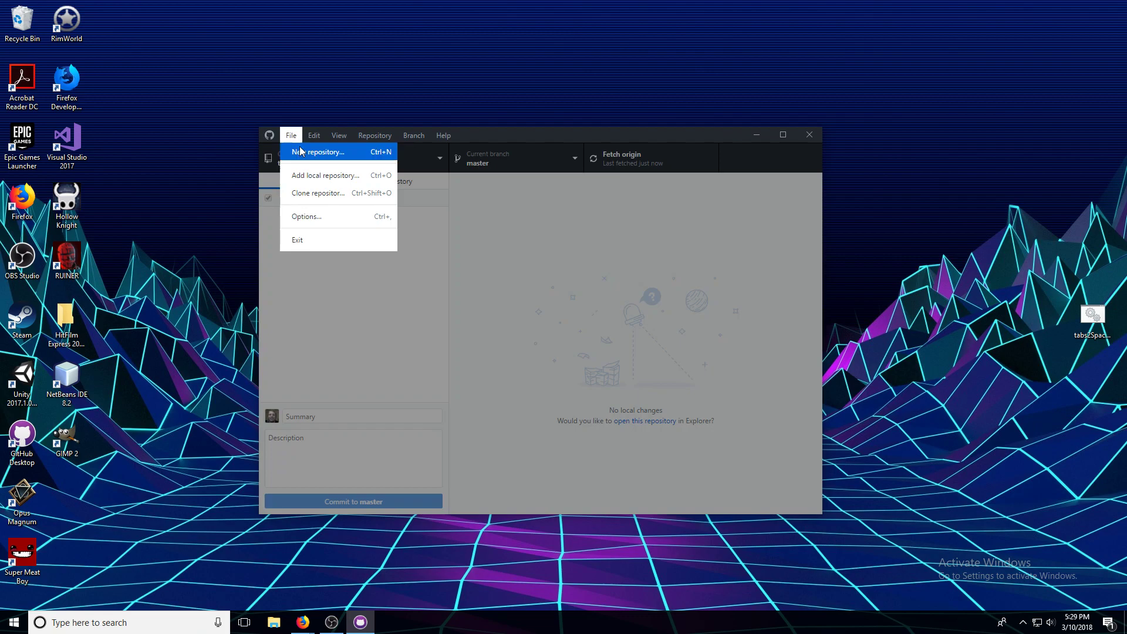
click(308, 152)
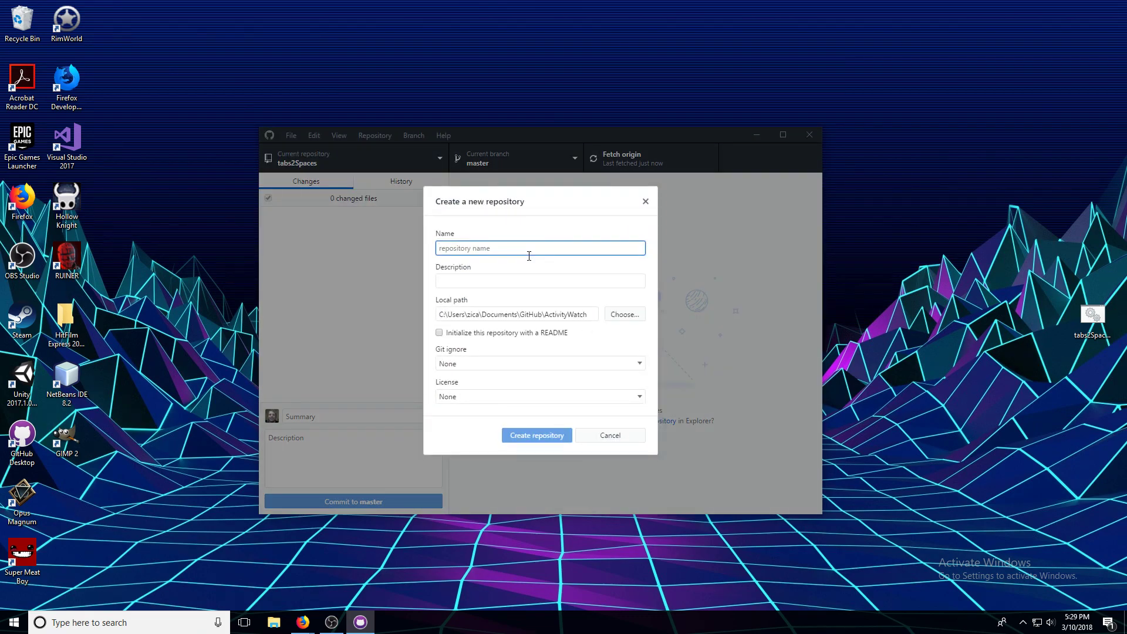
text(CraigslistW)
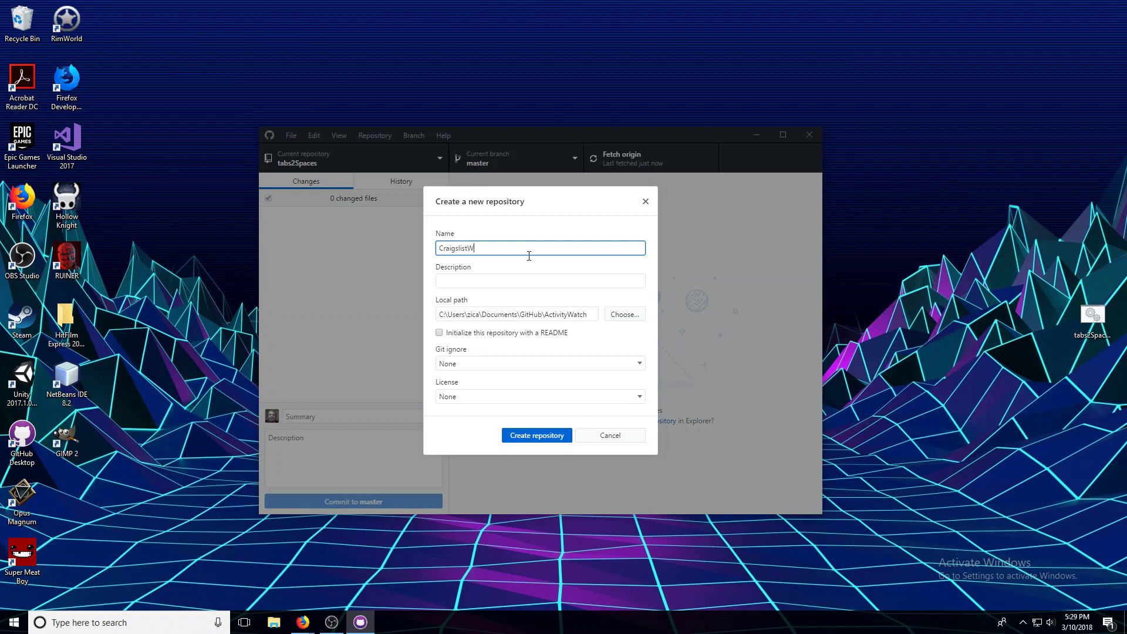
click(525, 277)
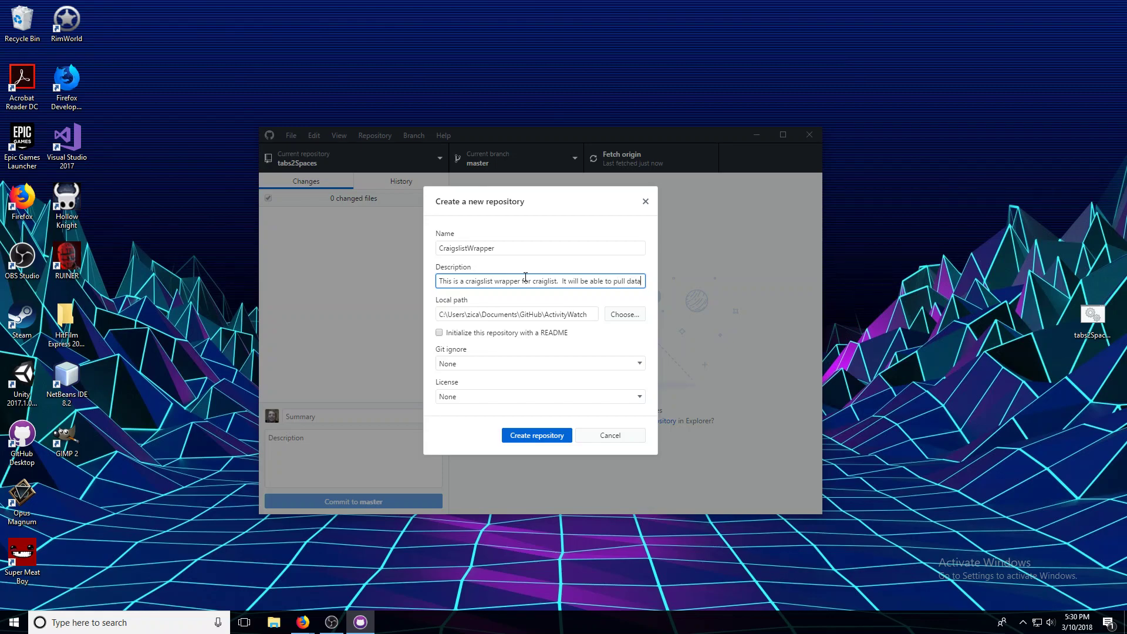
key(Return)
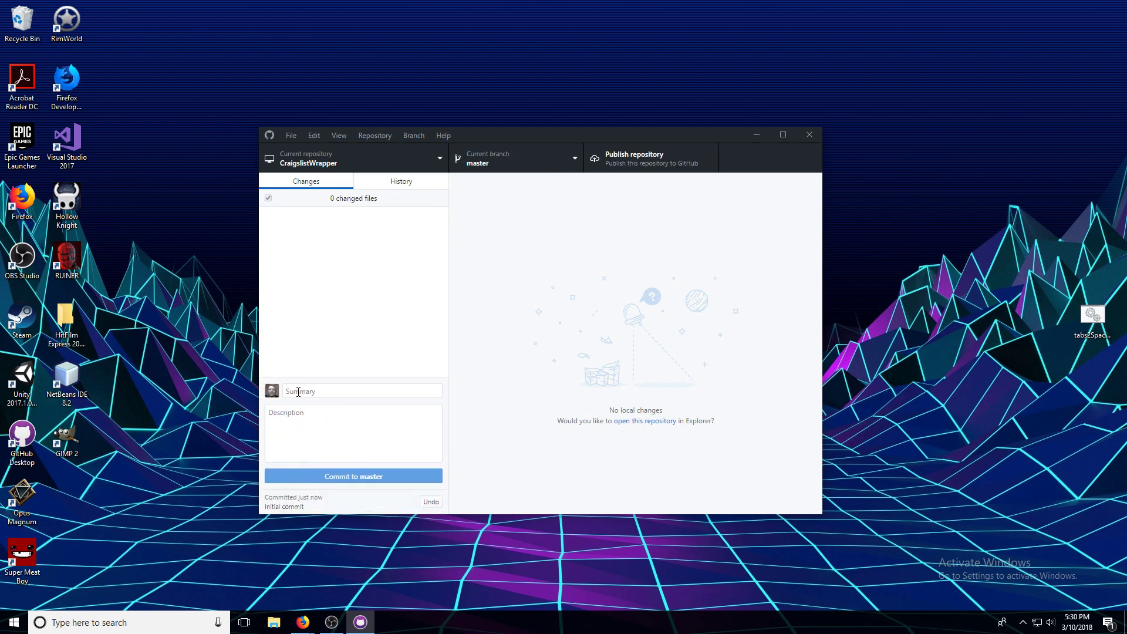
- Open the Documents\GitHub folder in File Explorer to check for the new repository's folder
click(305, 388)
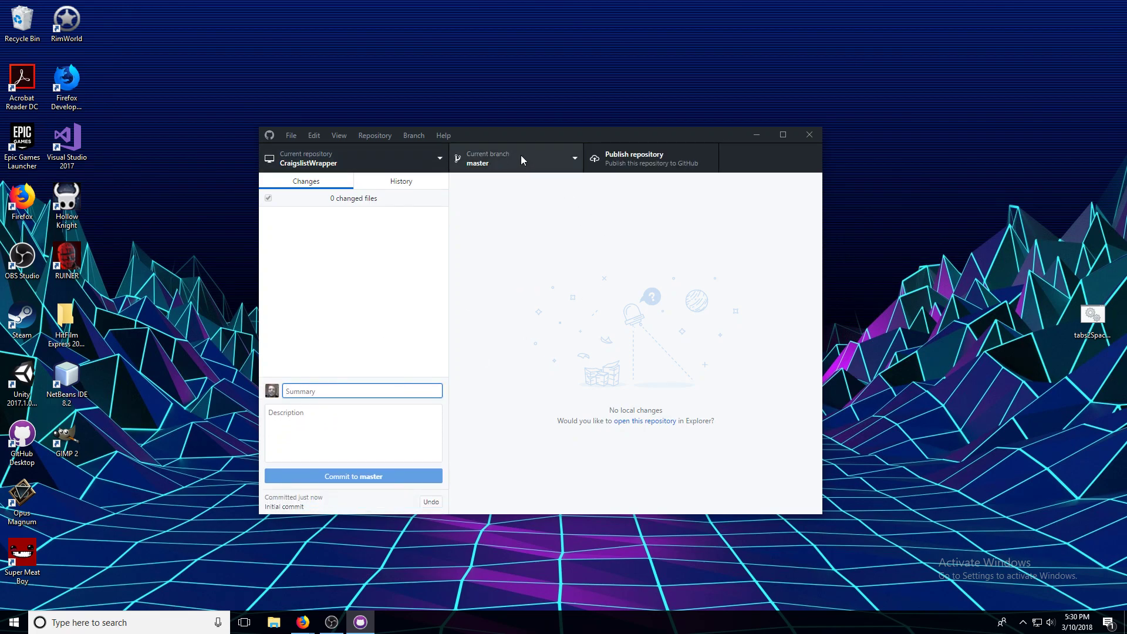
click(275, 622)
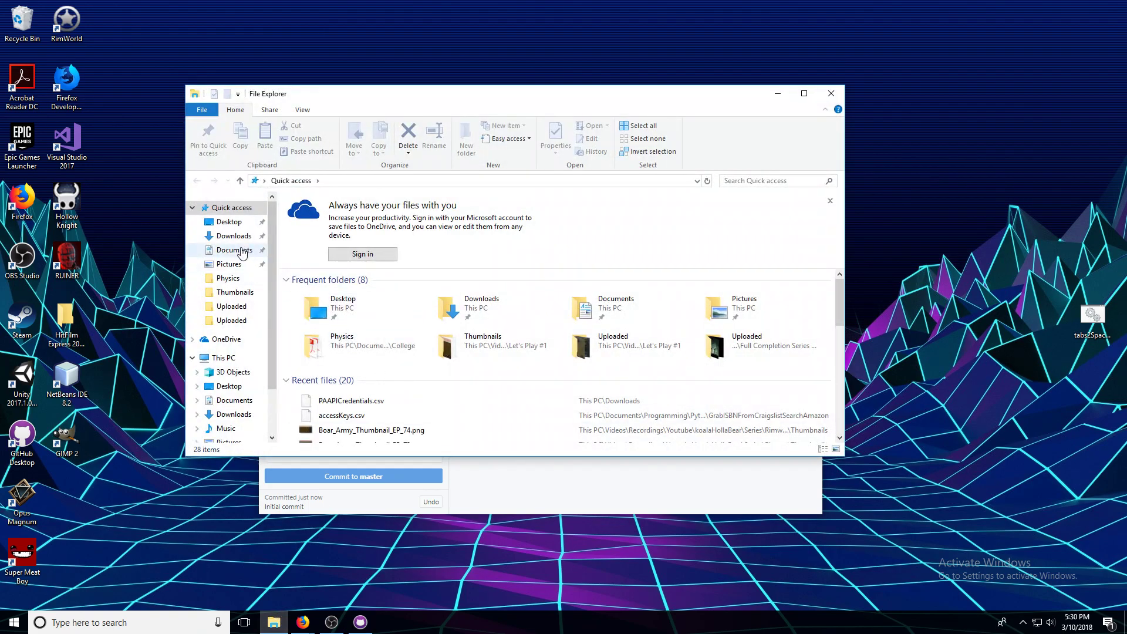
click(235, 306)
click(234, 250)
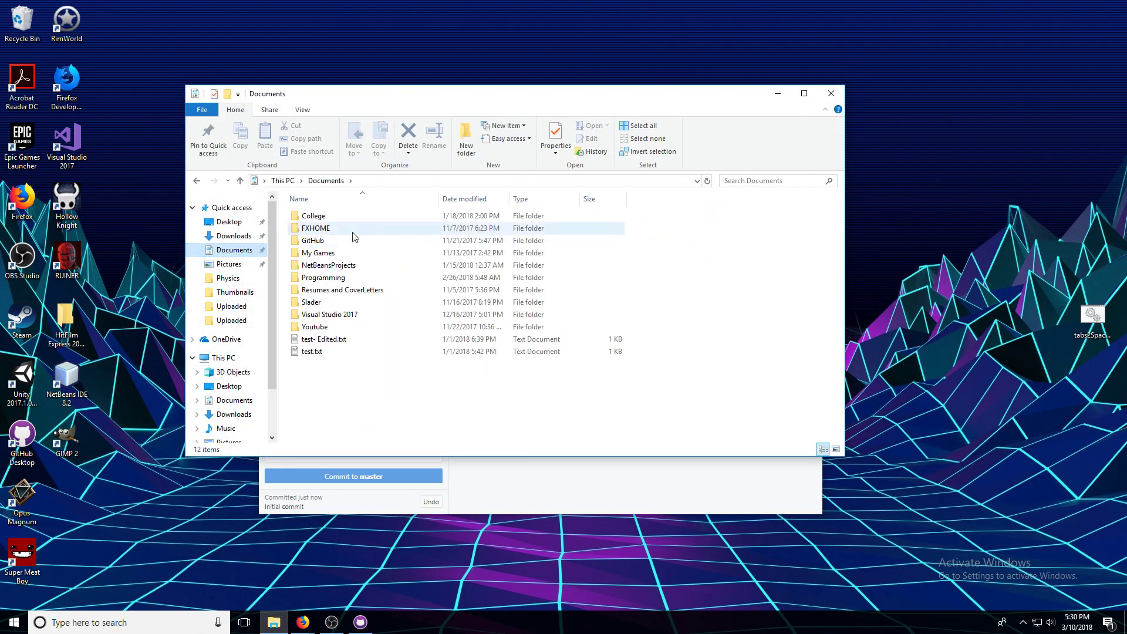
double_click(347, 240)
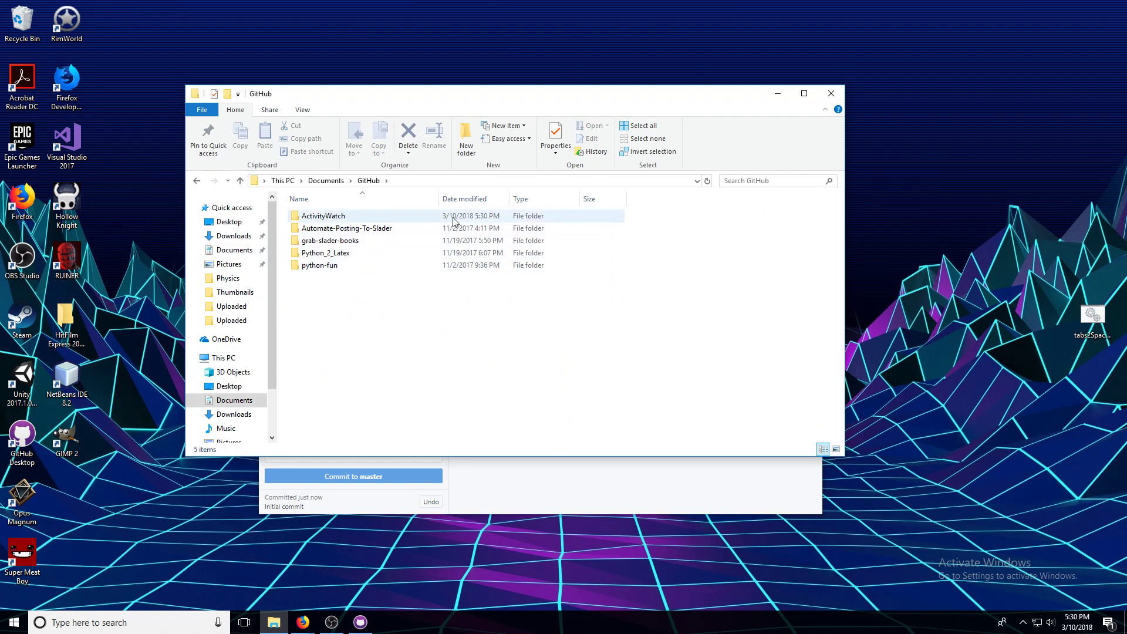
click(799, 469)
click(343, 169)
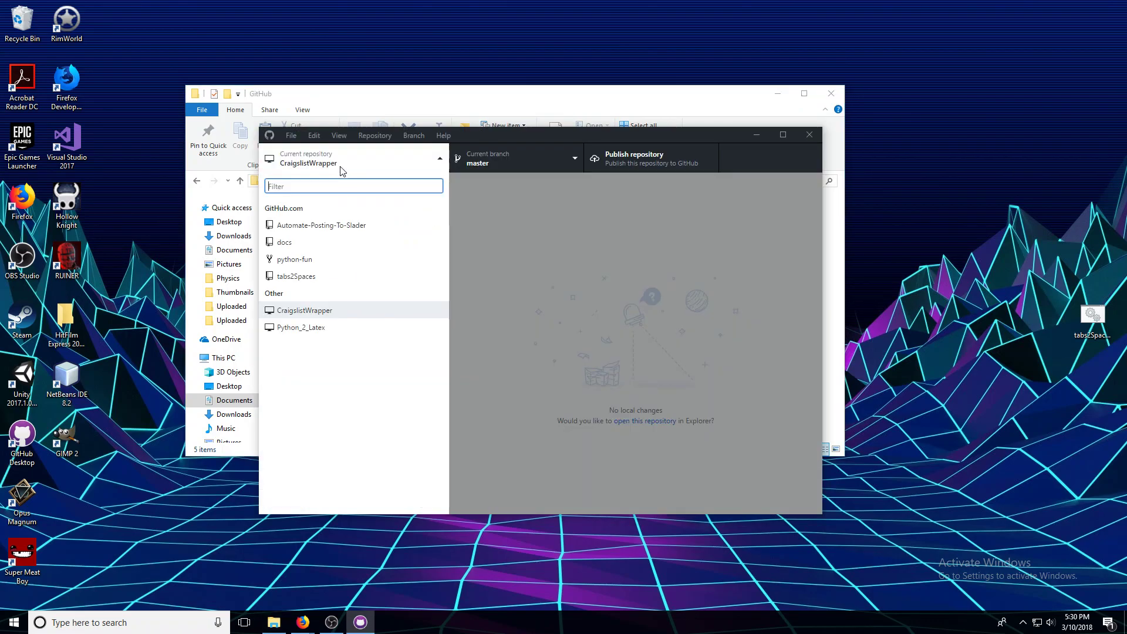
click(342, 165)
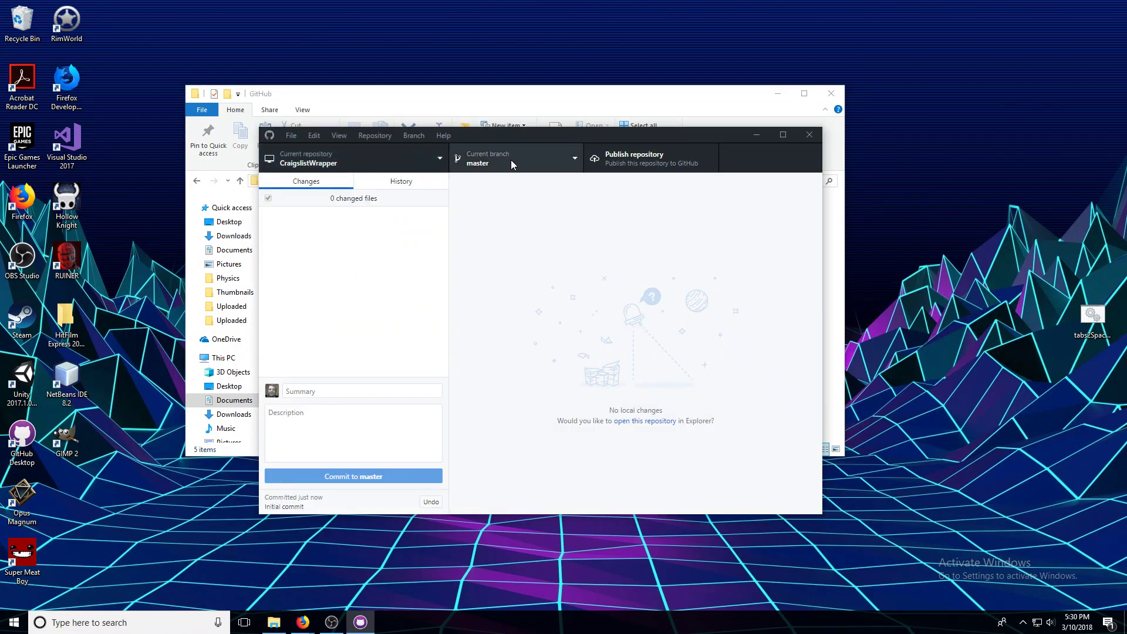
click(376, 137)
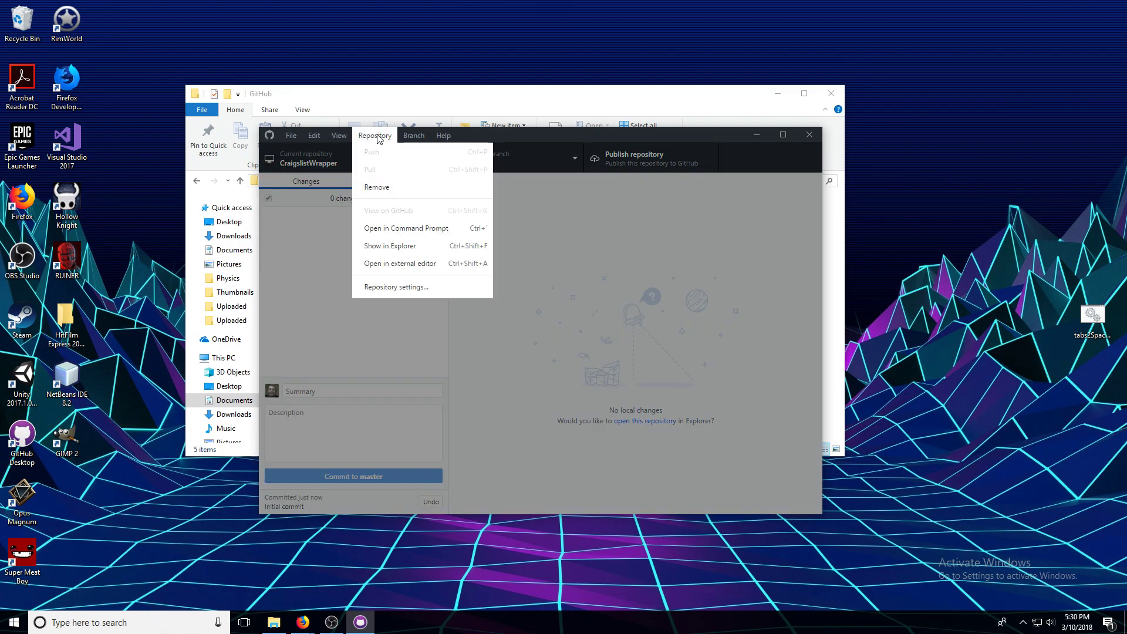
click(378, 136)
click(345, 137)
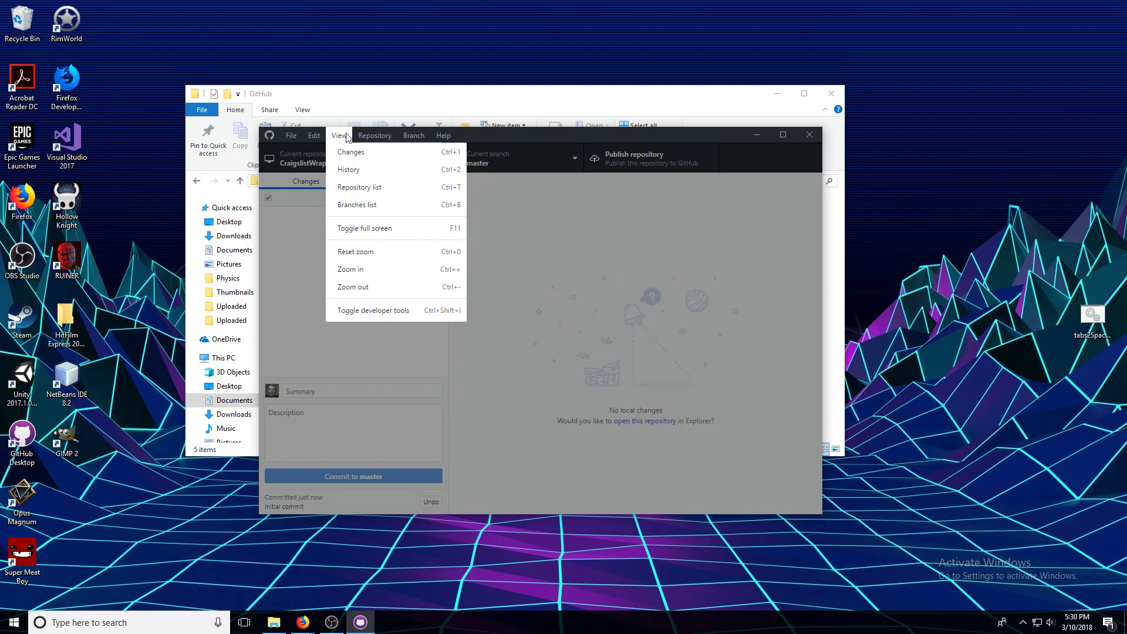
click(347, 135)
- Return to File Explorer, go to the Programming folder in Documents and close the window
click(378, 106)
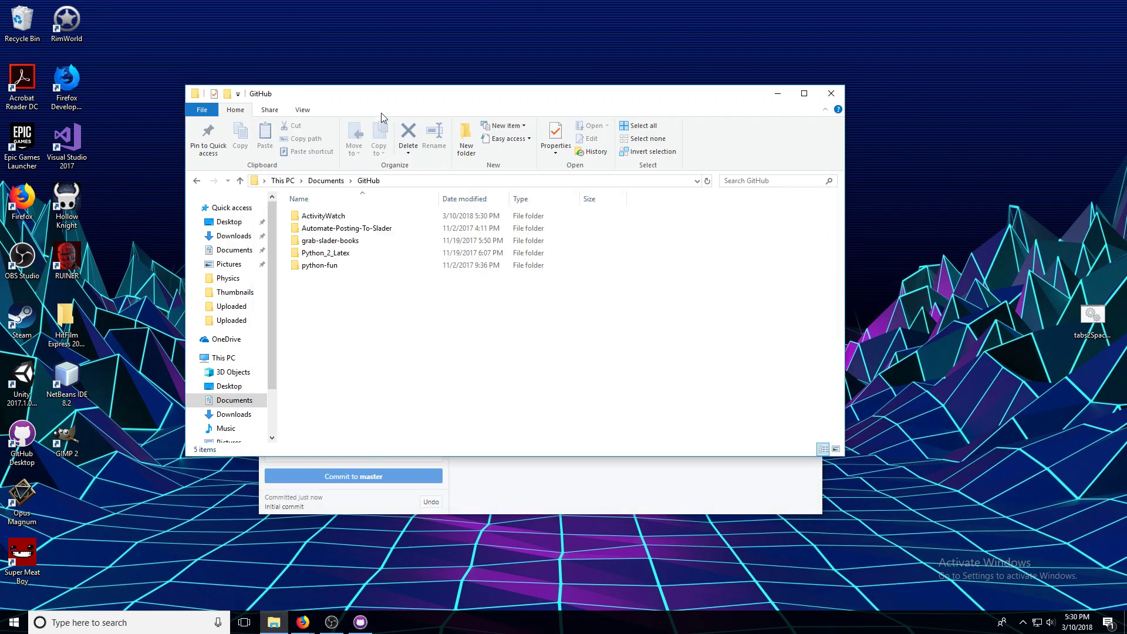
click(326, 180)
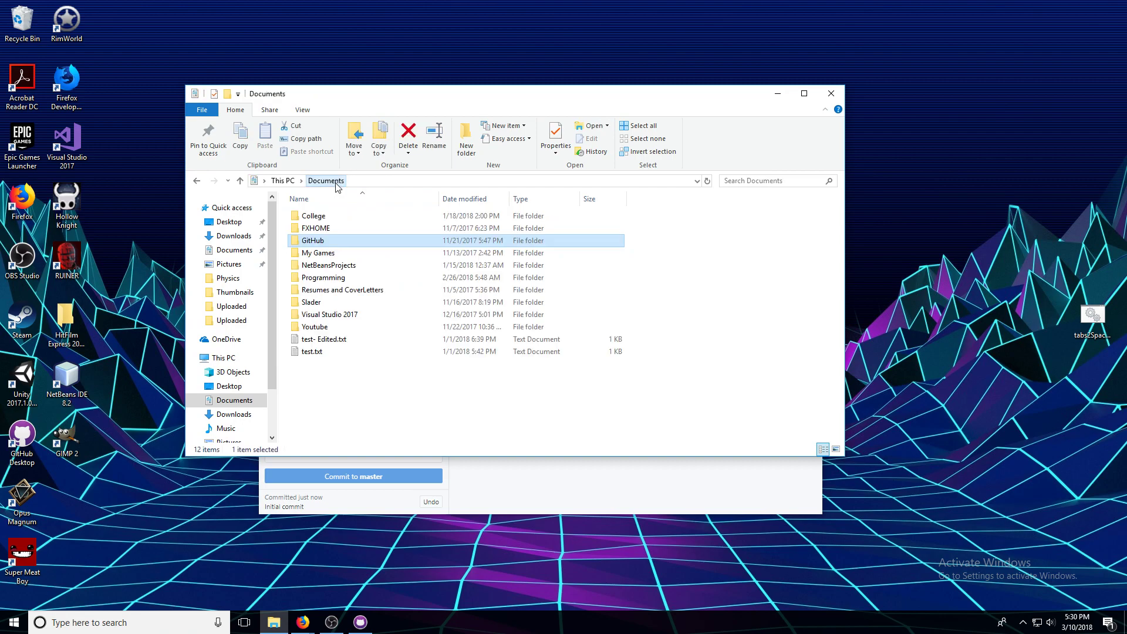
double_click(361, 280)
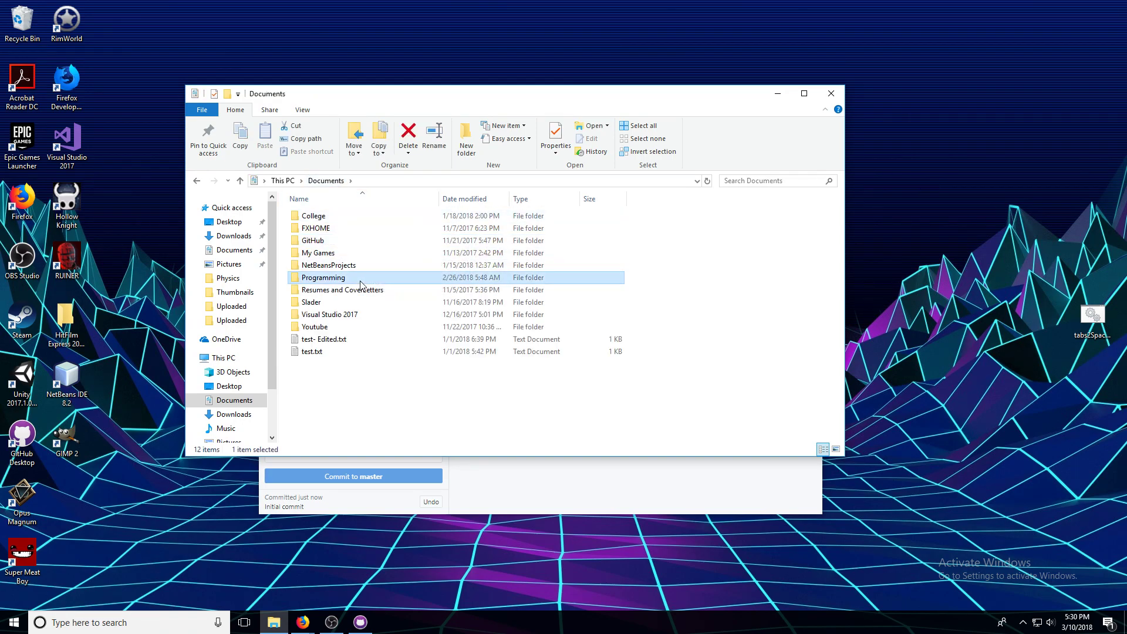
click(822, 100)
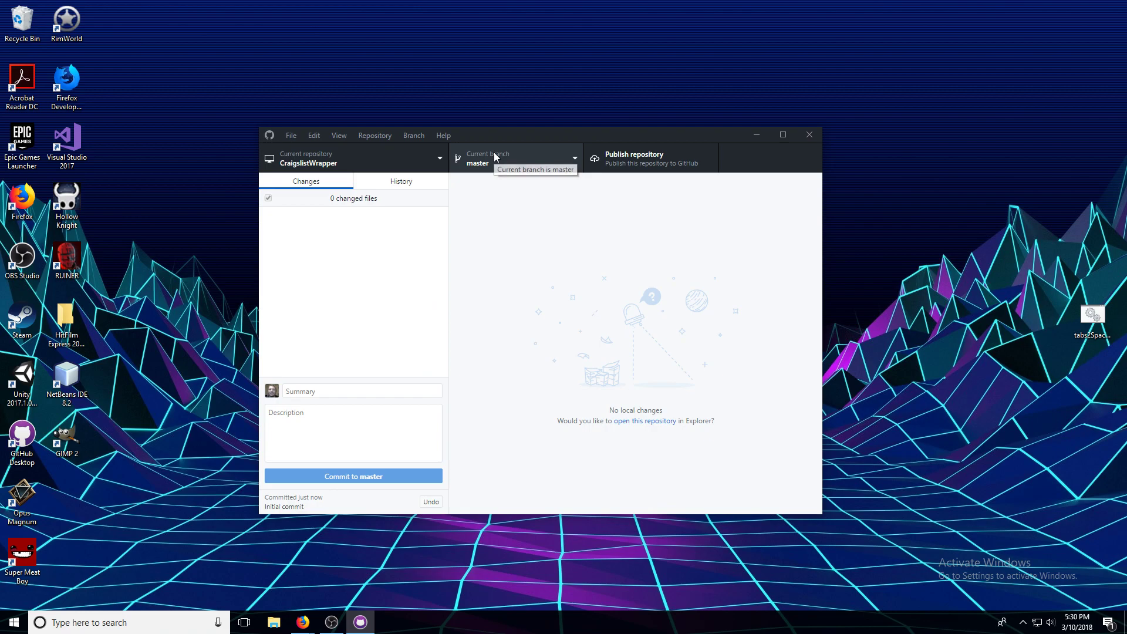
click(312, 137)
mouse_move(293, 136)
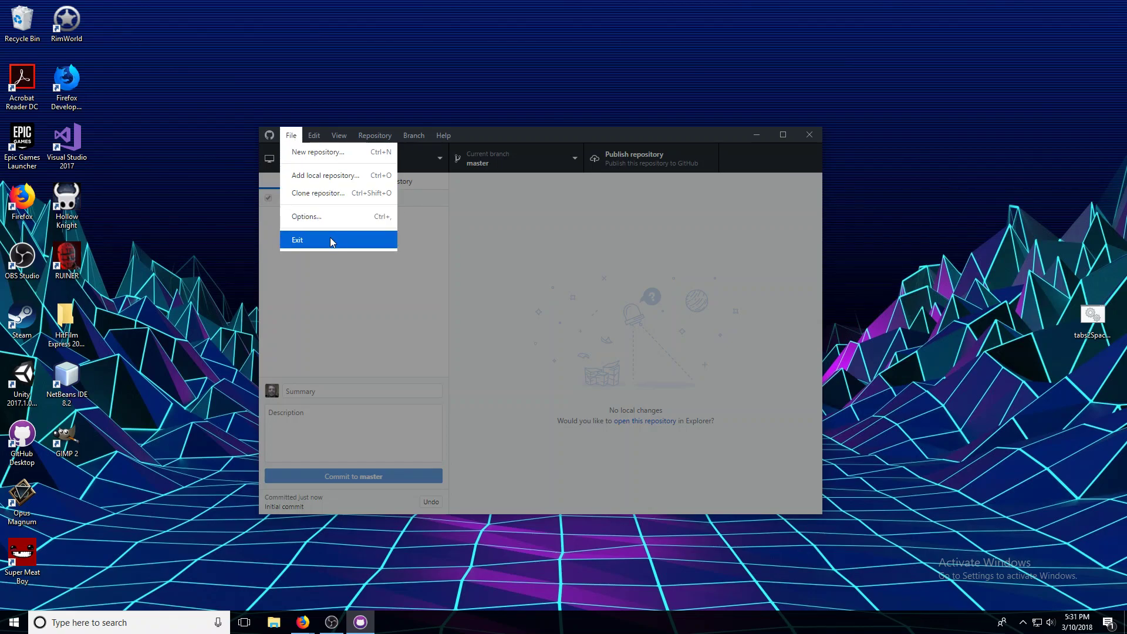
click(537, 237)
click(314, 136)
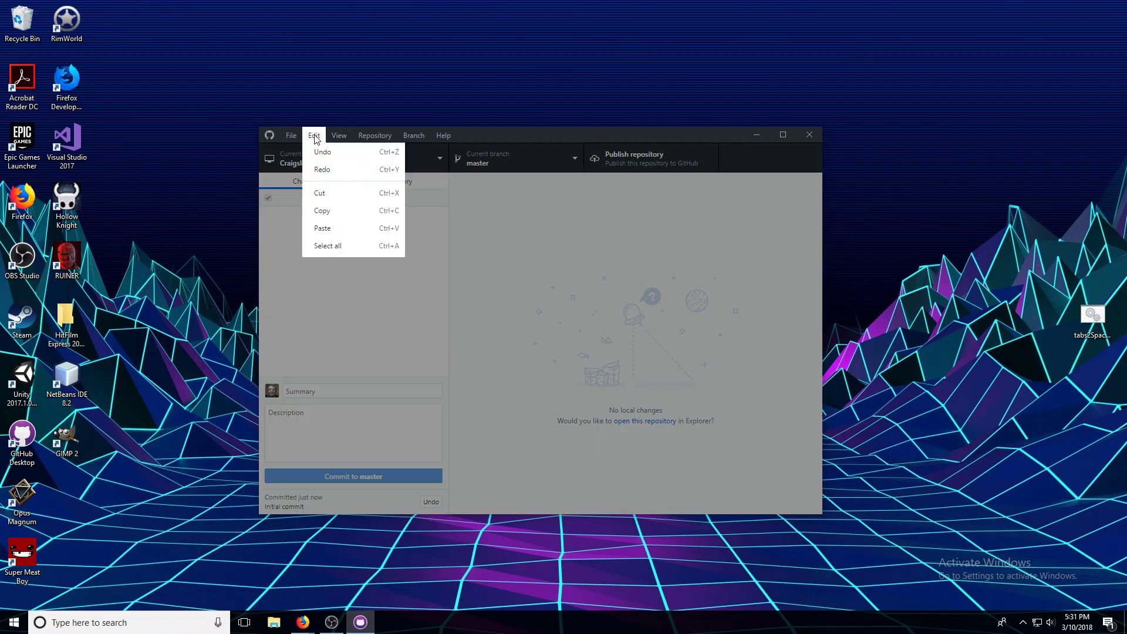
mouse_move(340, 138)
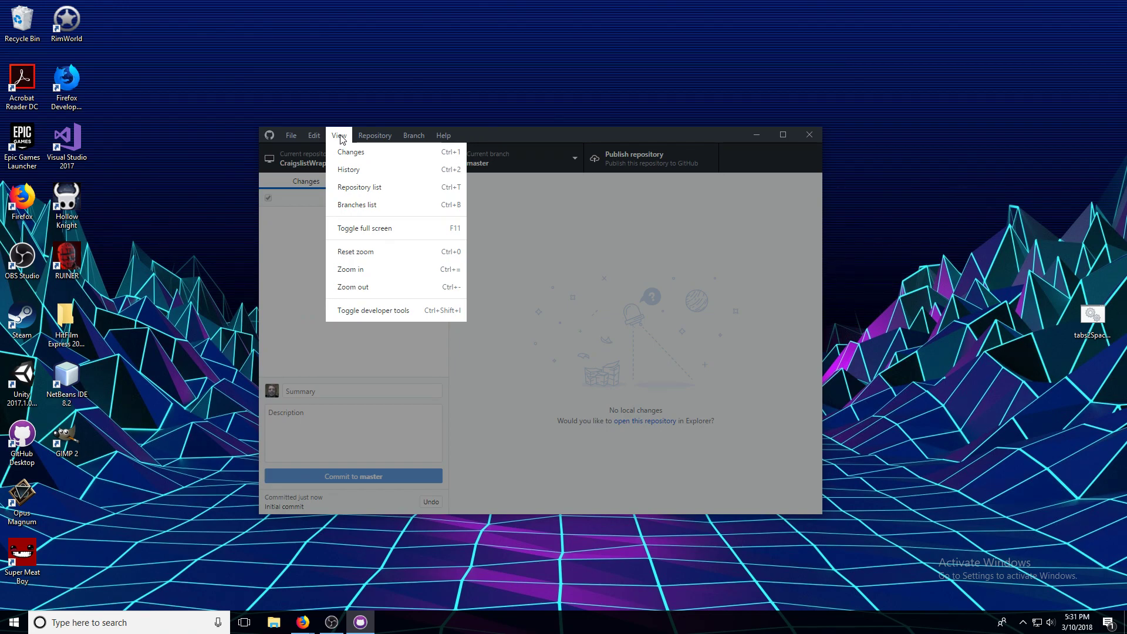
mouse_move(378, 139)
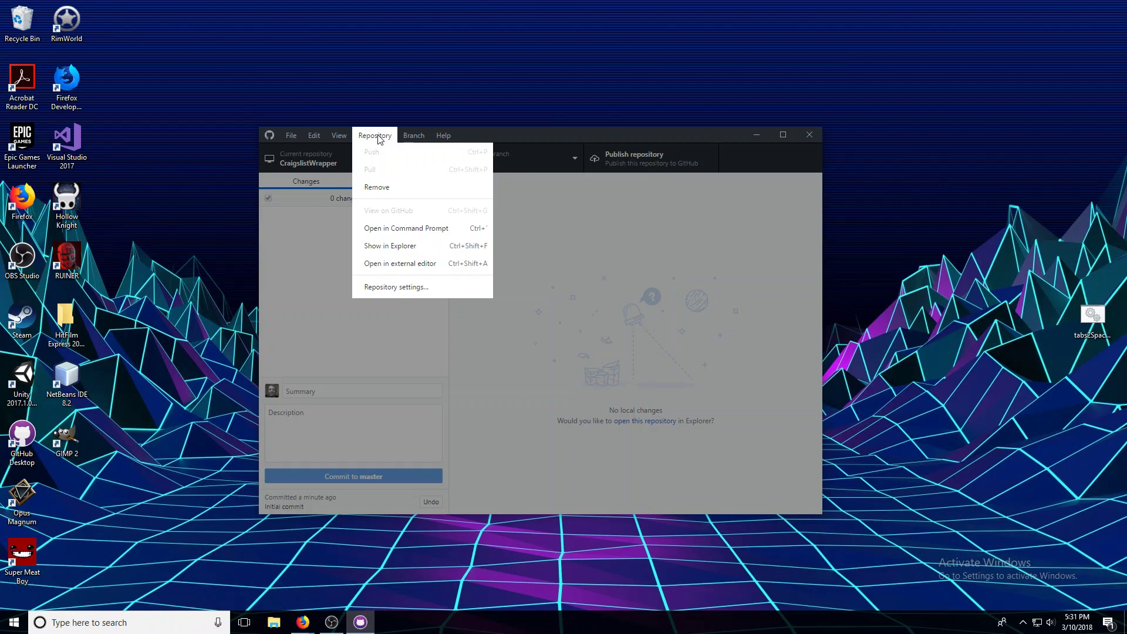
click(570, 224)
click(358, 392)
click(374, 425)
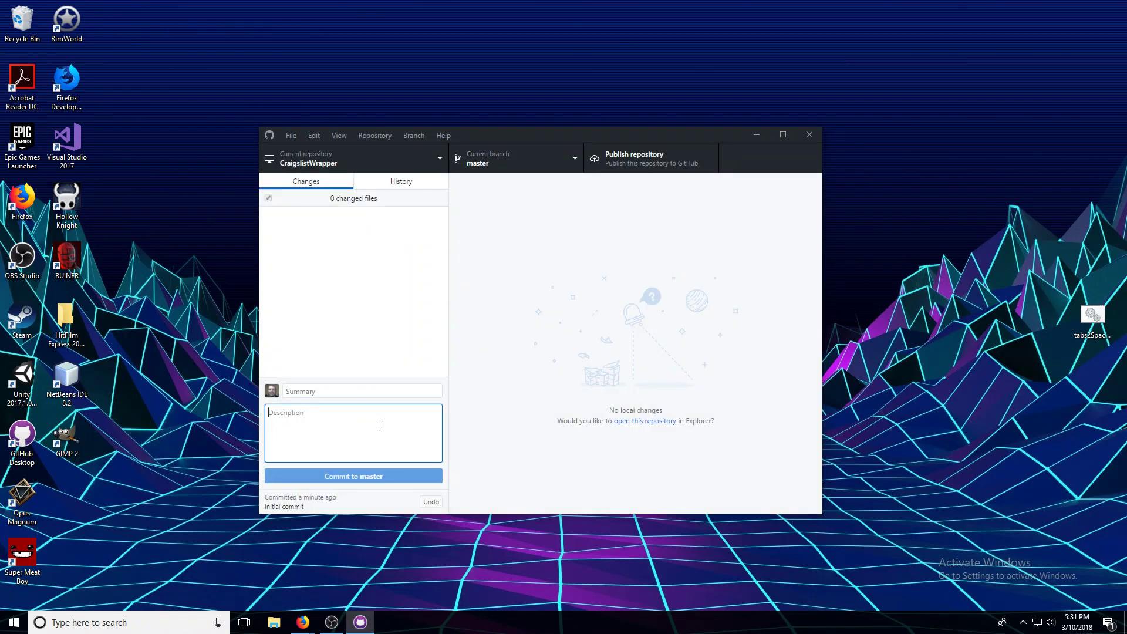
- Close GitHub Desktop and look for the CraigslistWrapper repository's folder in Documents\GitHub using File Explorer
click(809, 135)
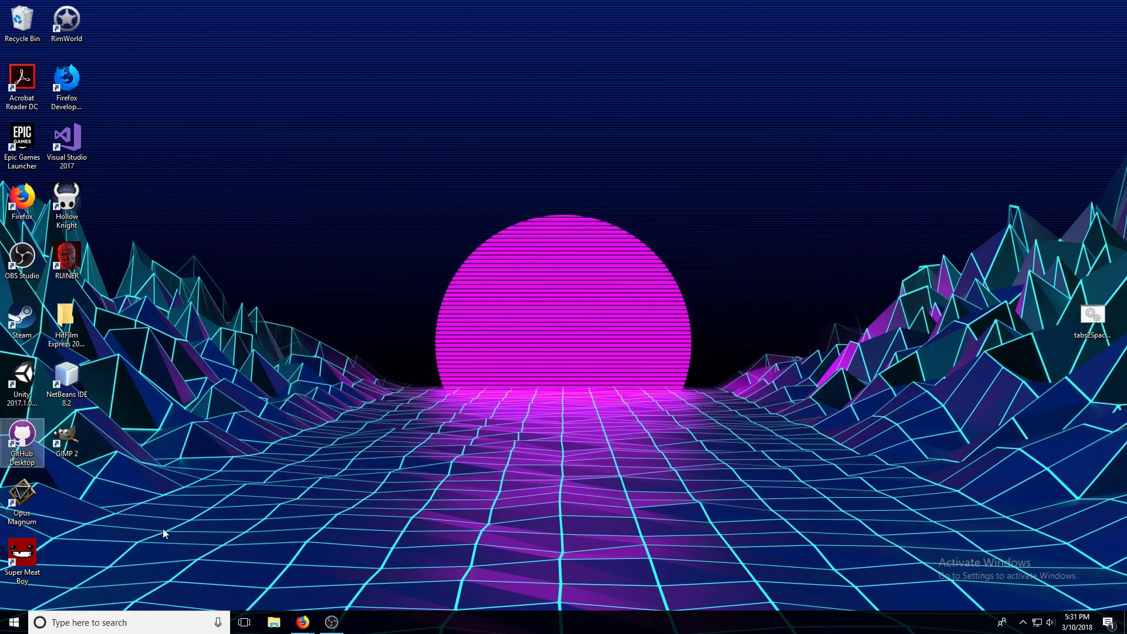
click(273, 622)
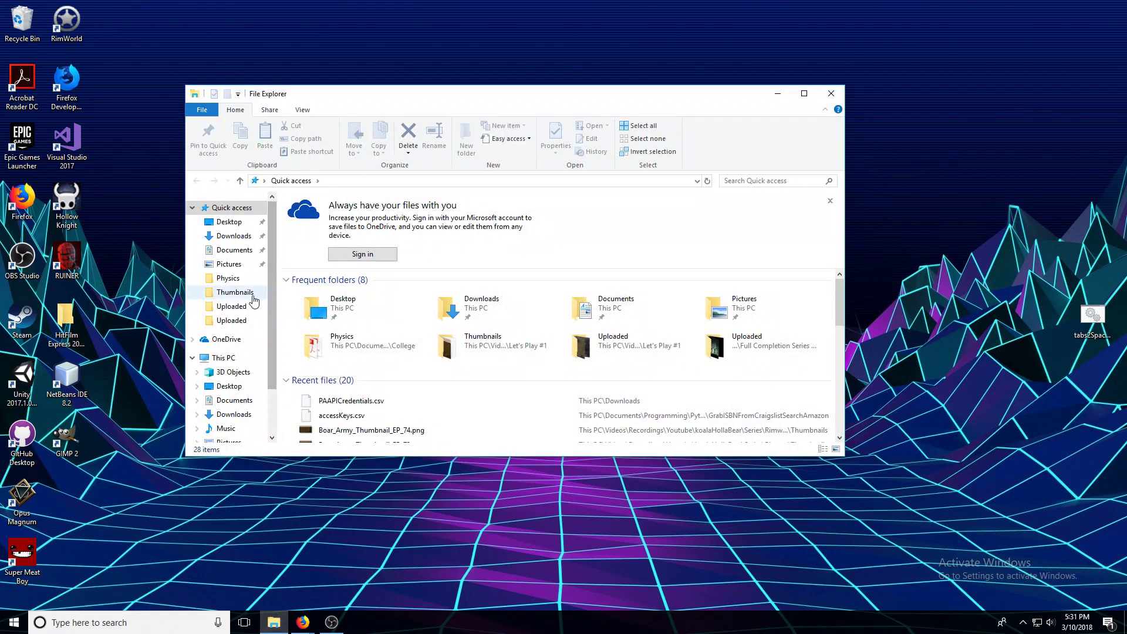
click(231, 253)
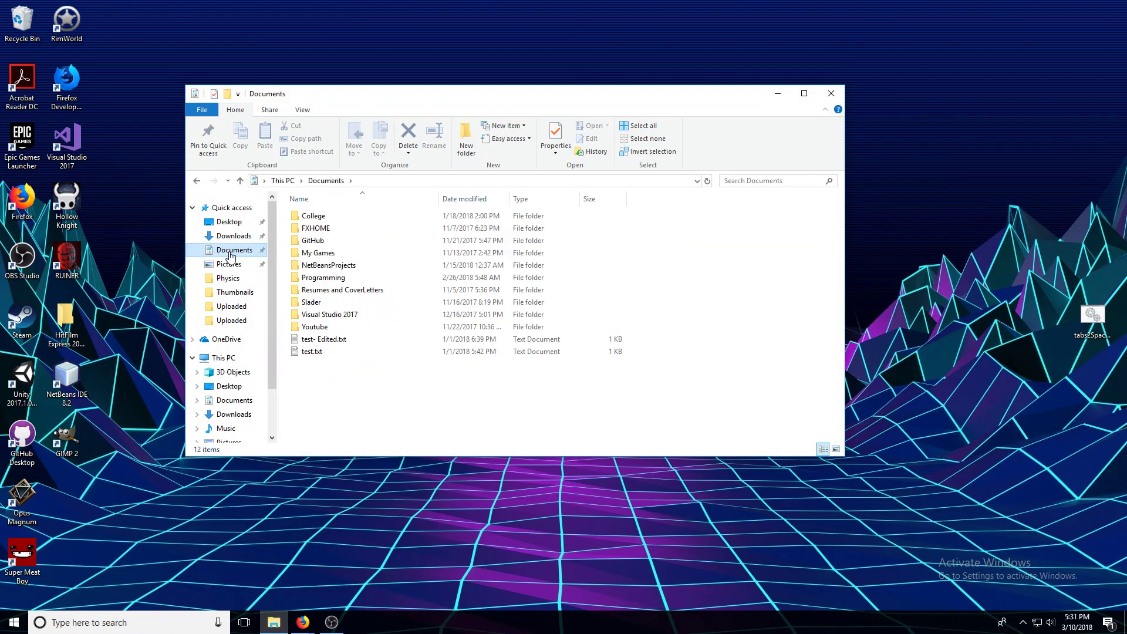
double_click(328, 242)
click(339, 218)
click(344, 267)
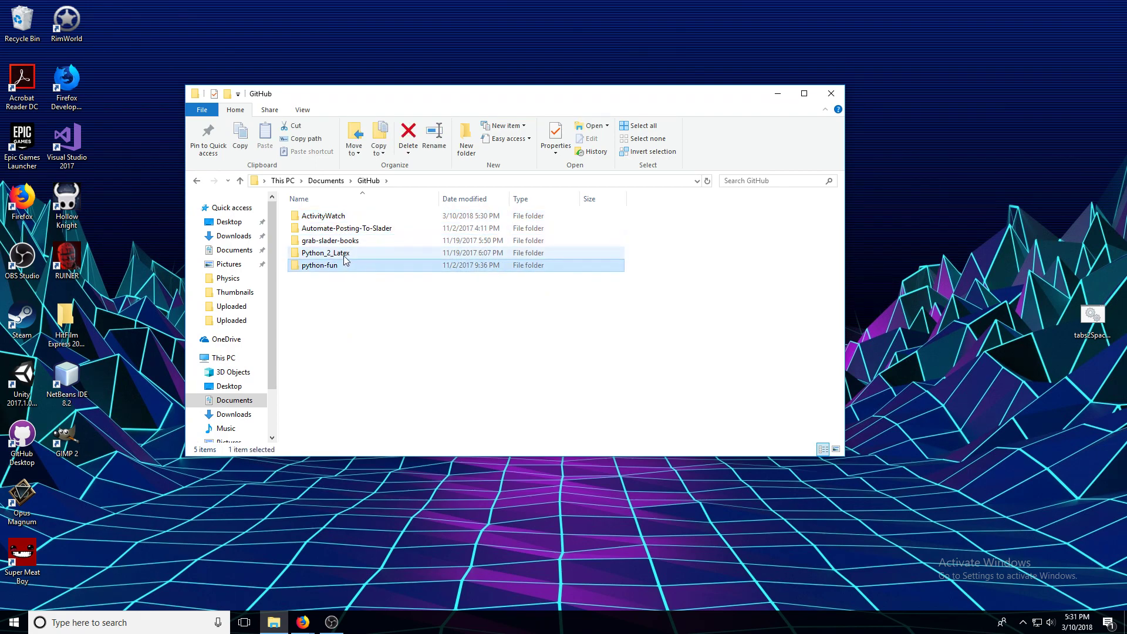
- Look through the user profile folder on Local Disk (C:) for the repository's folder, return to Documents and close the window
click(326, 182)
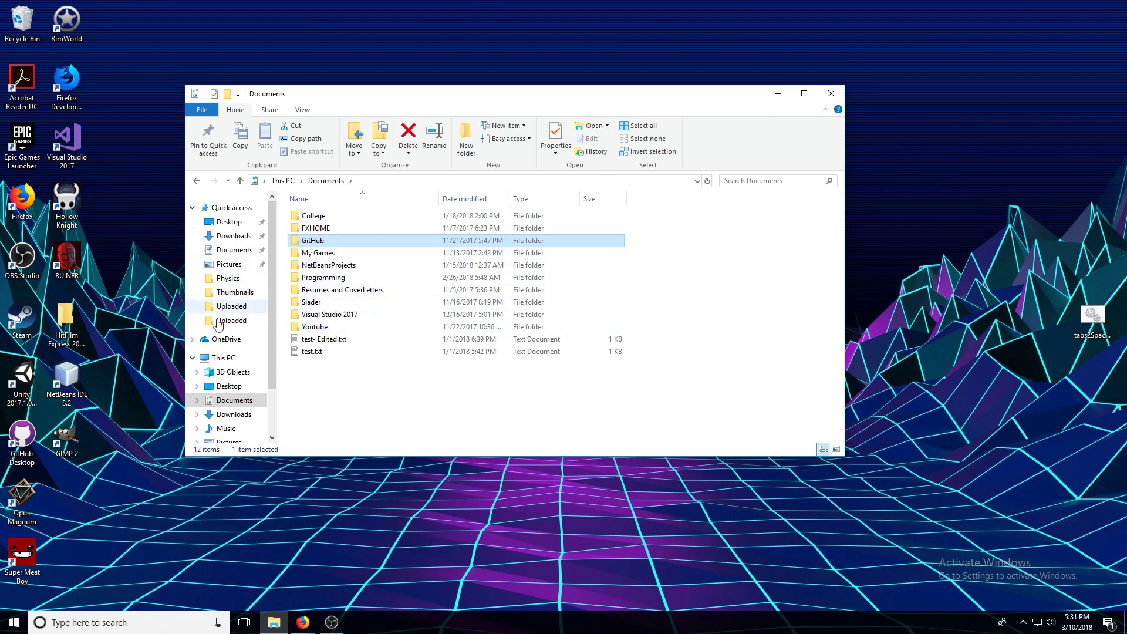
scroll(219, 320, down, 1)
click(223, 334)
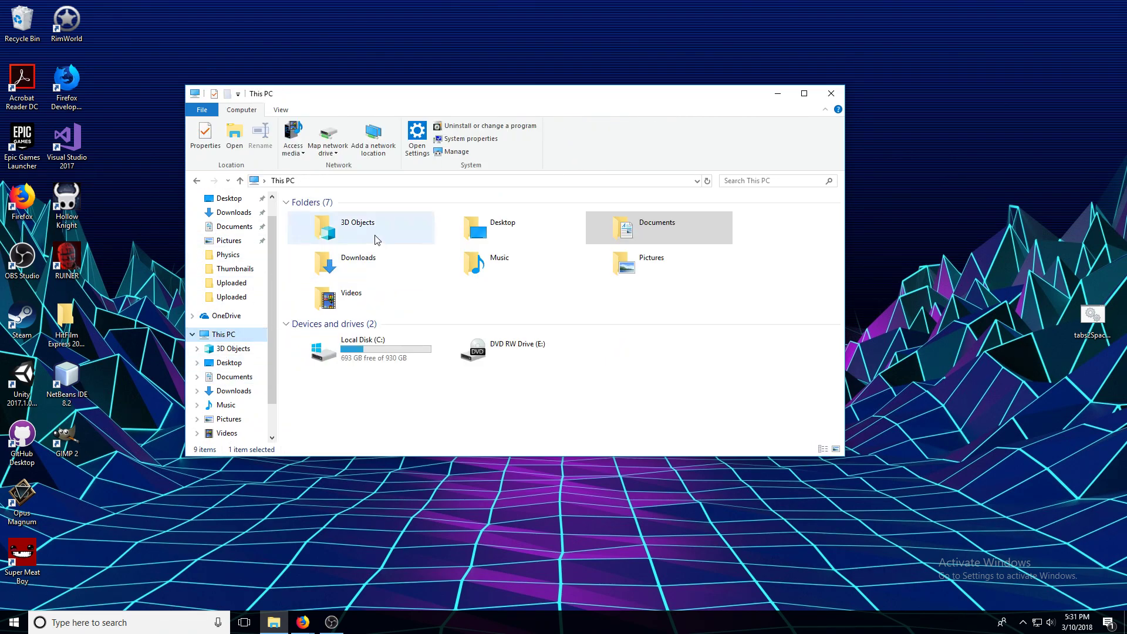
double_click(376, 349)
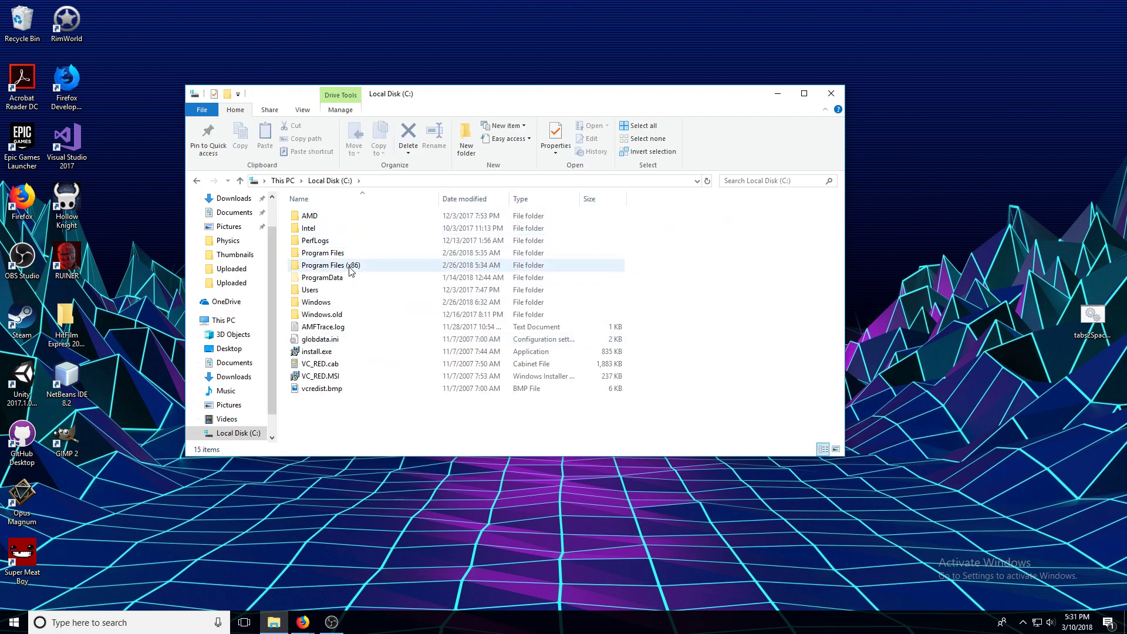
double_click(323, 289)
double_click(322, 242)
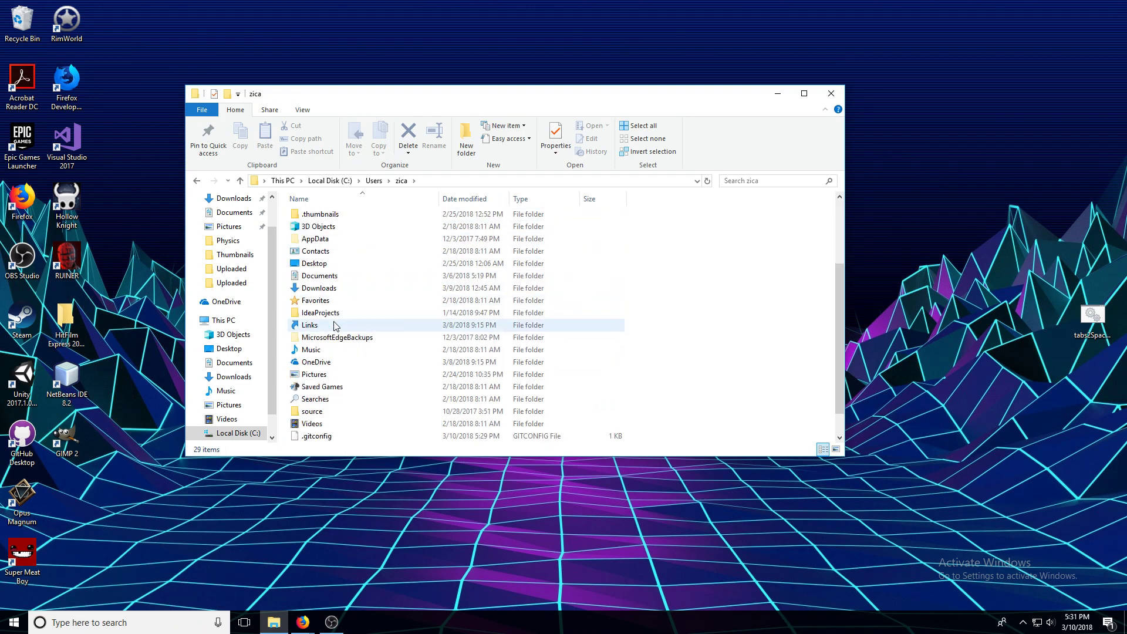
click(229, 214)
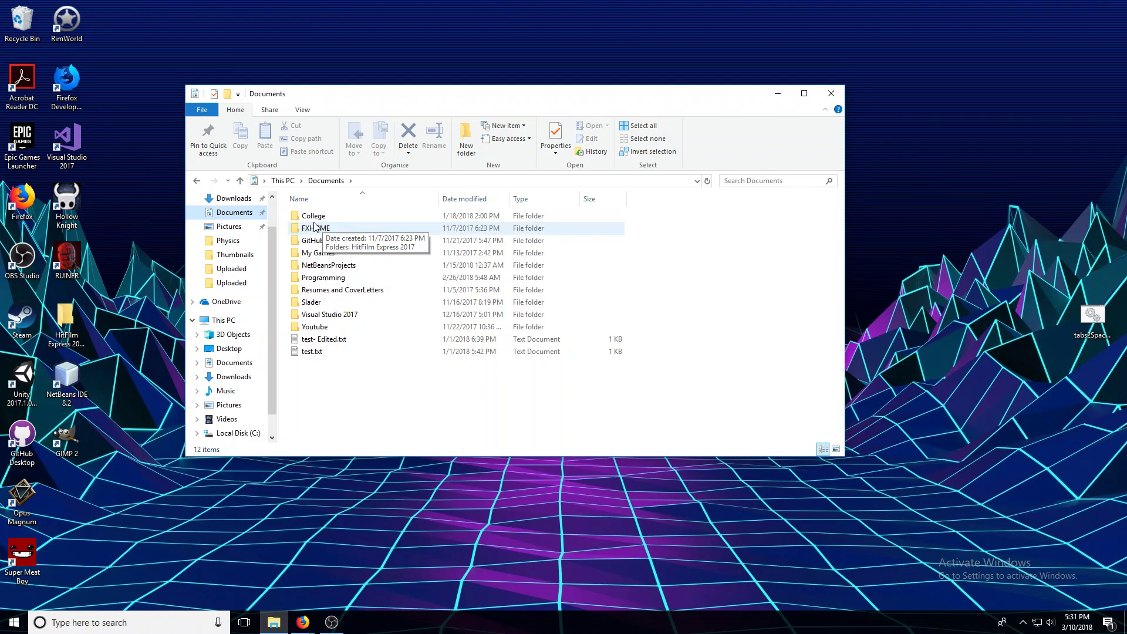
click(839, 94)
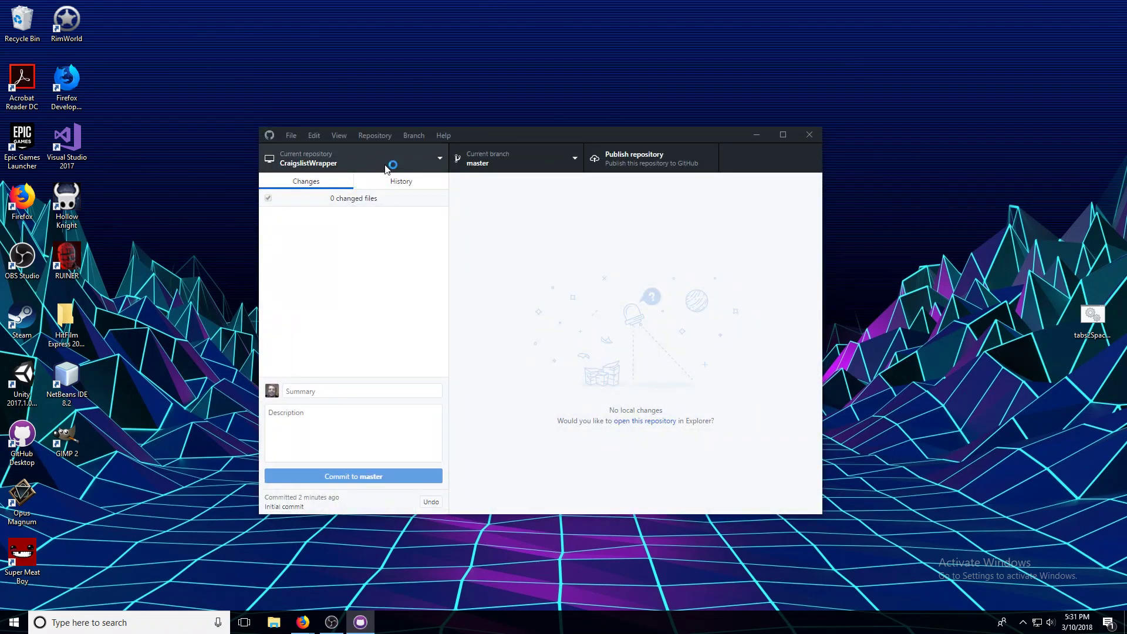
click(387, 169)
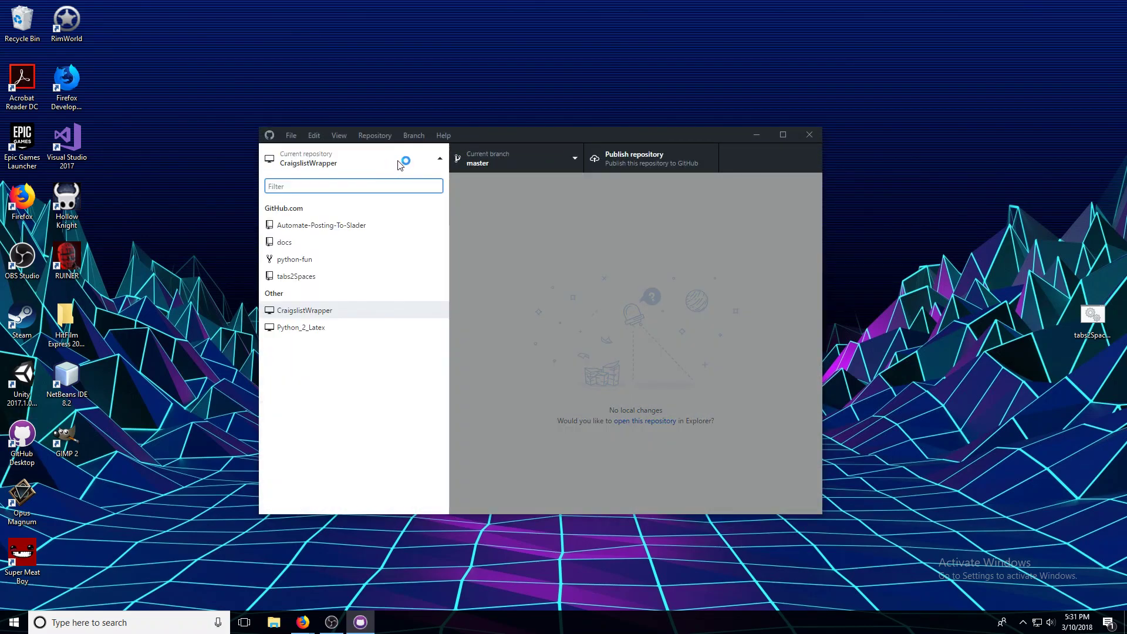
click(398, 162)
click(315, 136)
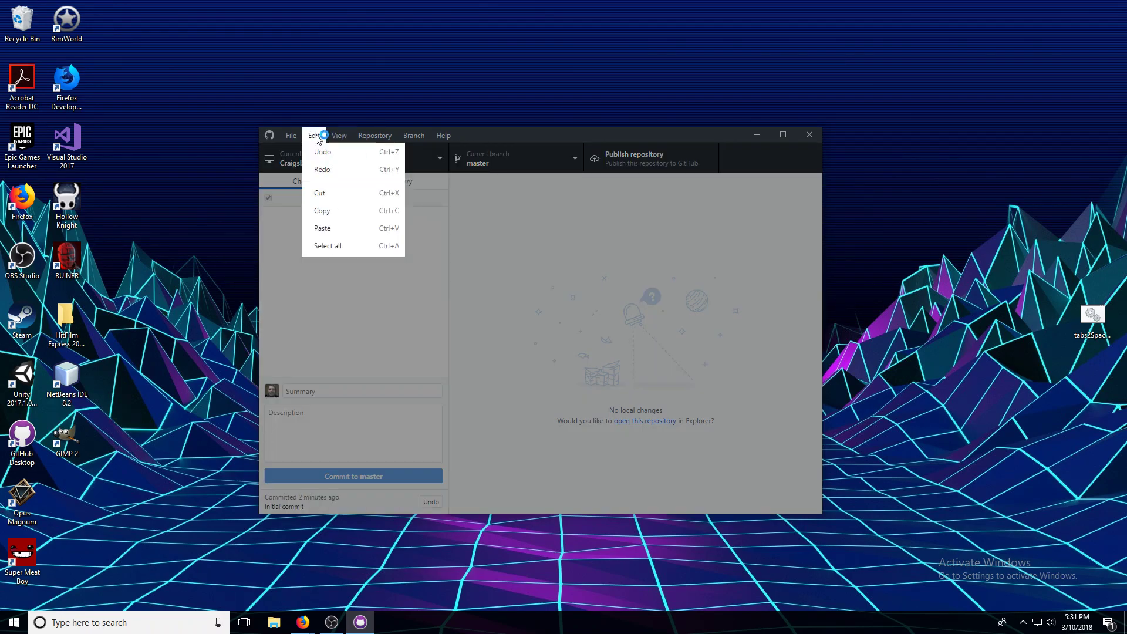
click(345, 170)
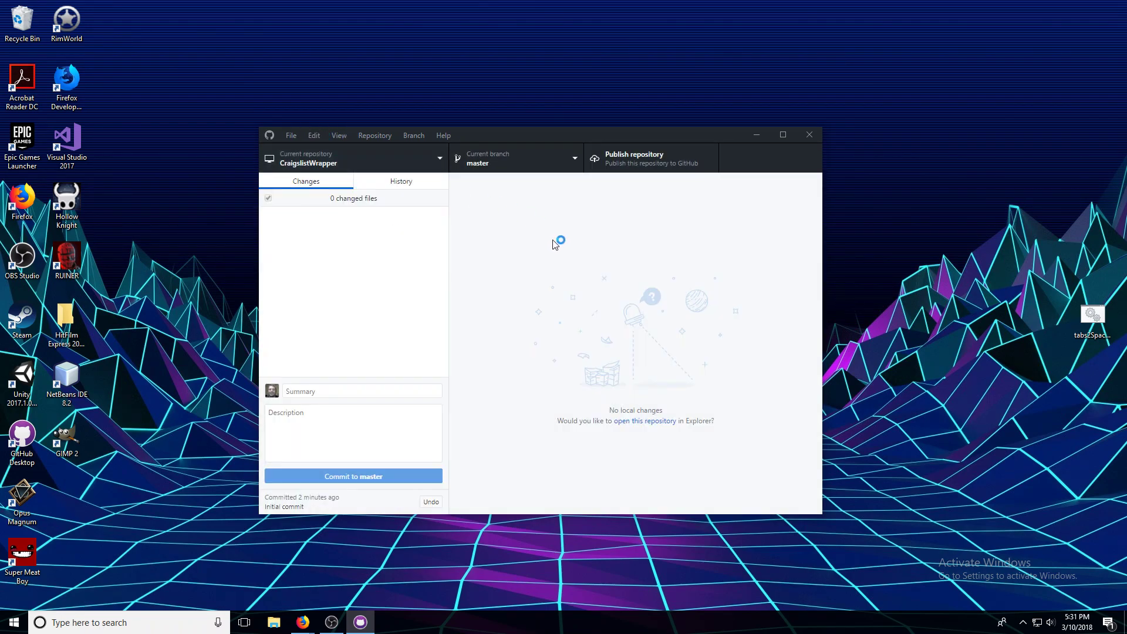
click(343, 139)
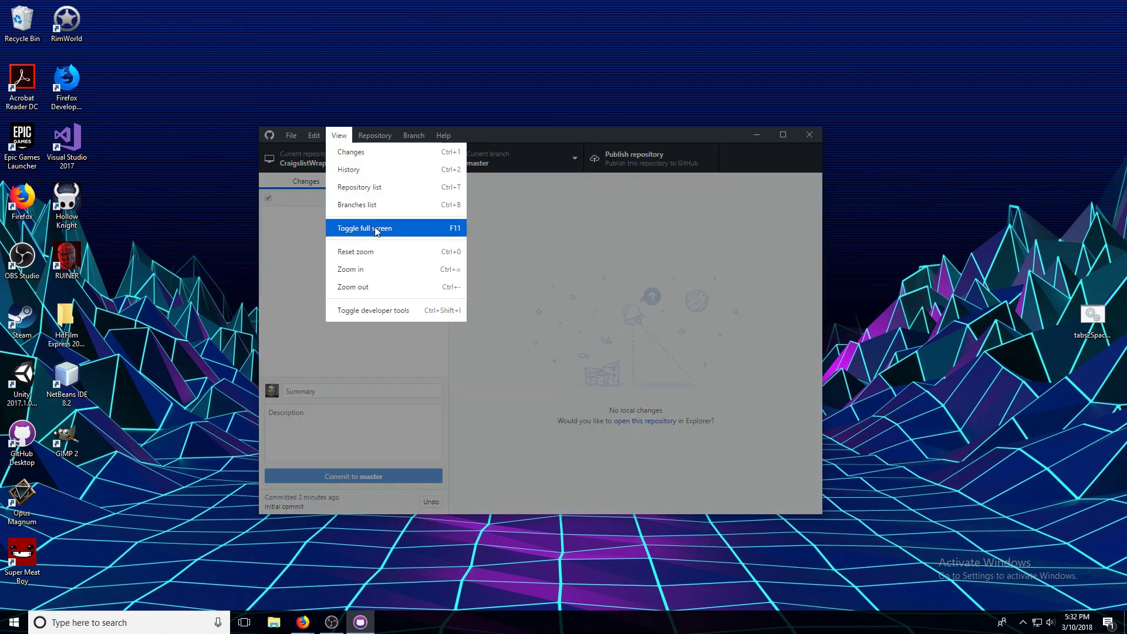
click(457, 316)
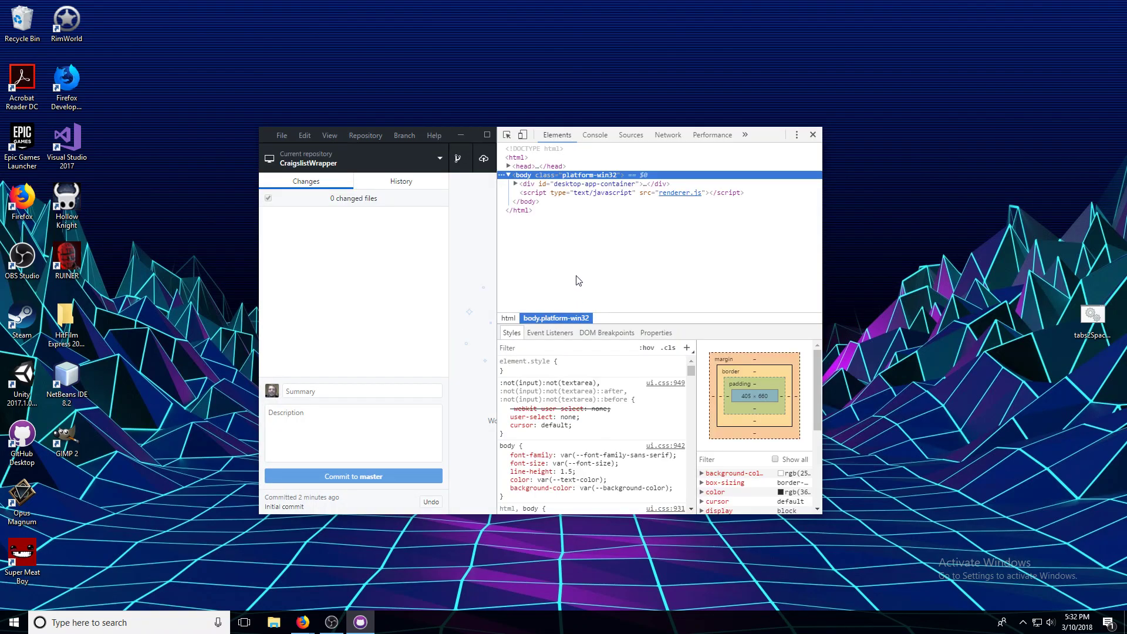
click(813, 134)
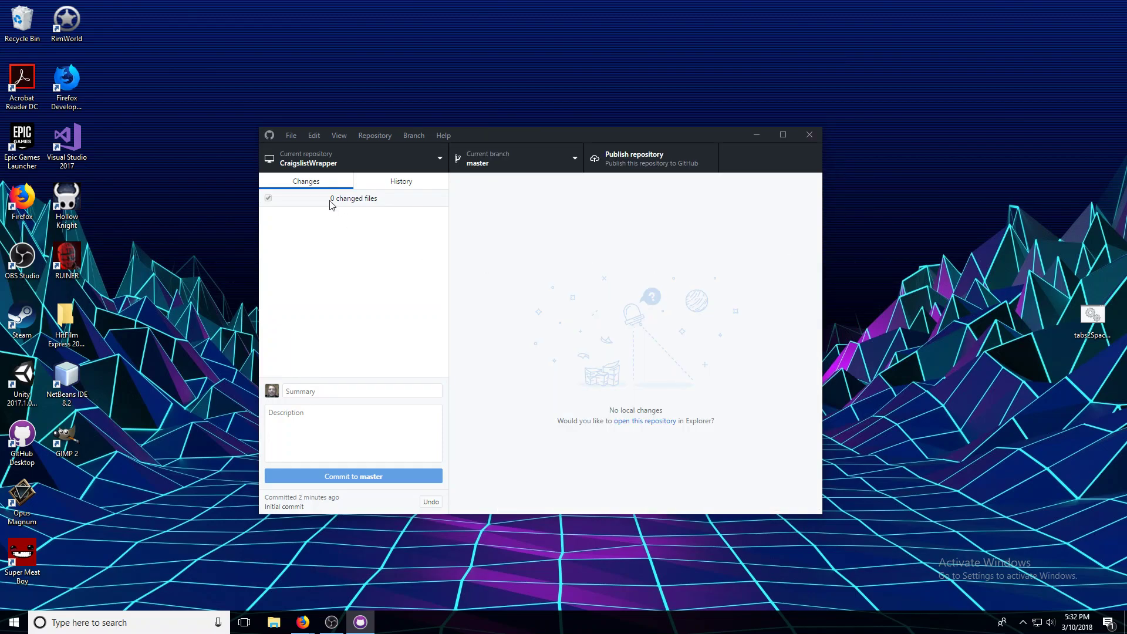
click(323, 159)
- Open the CraigslistWrapper repository in Command Prompt without Git to check its local path, and close the console
click(370, 135)
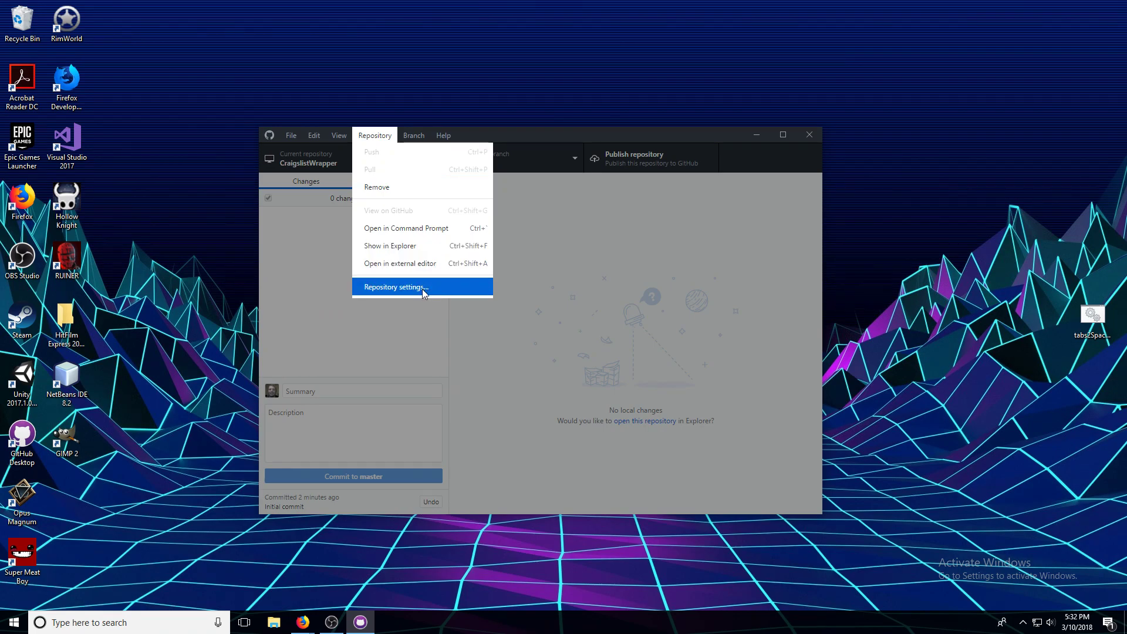
click(403, 230)
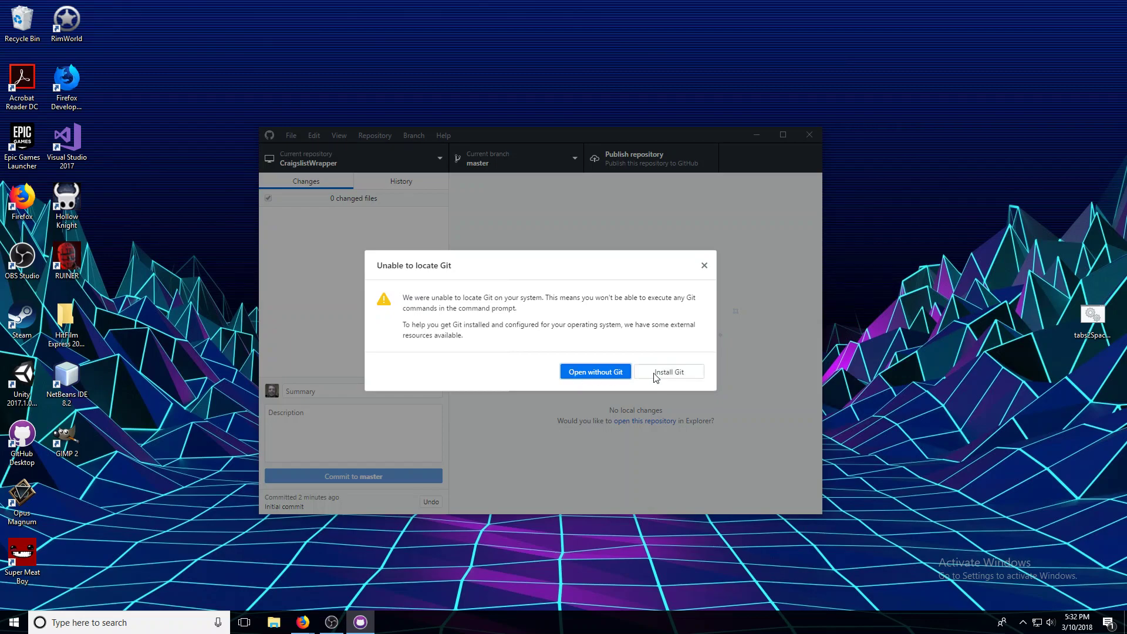
click(617, 374)
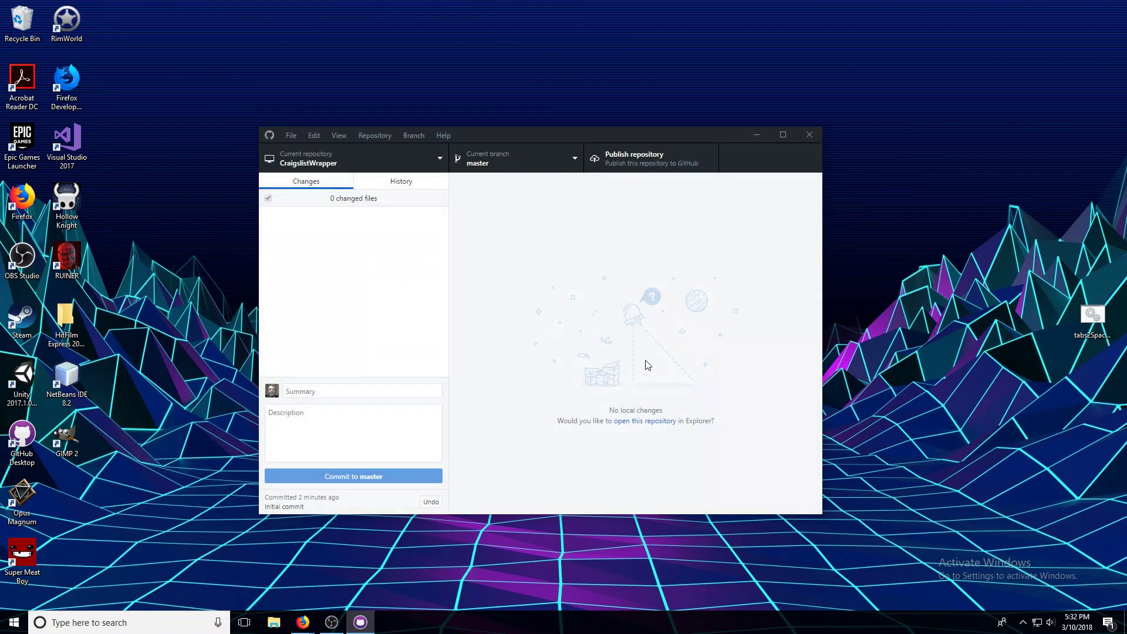
drag(256, 32, 362, 86)
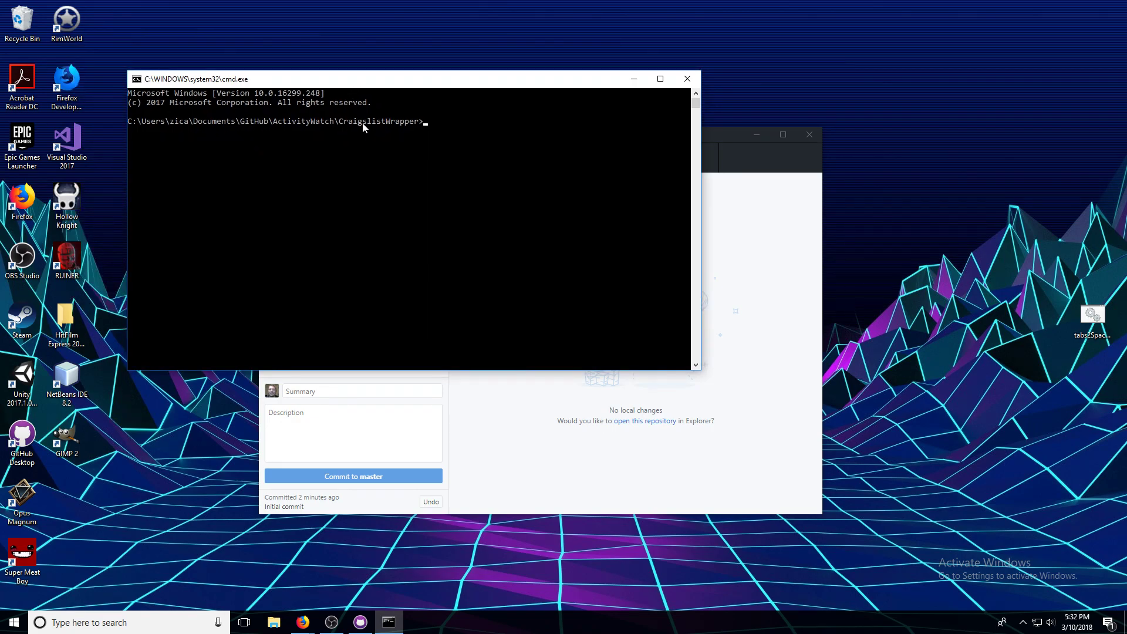
click(688, 81)
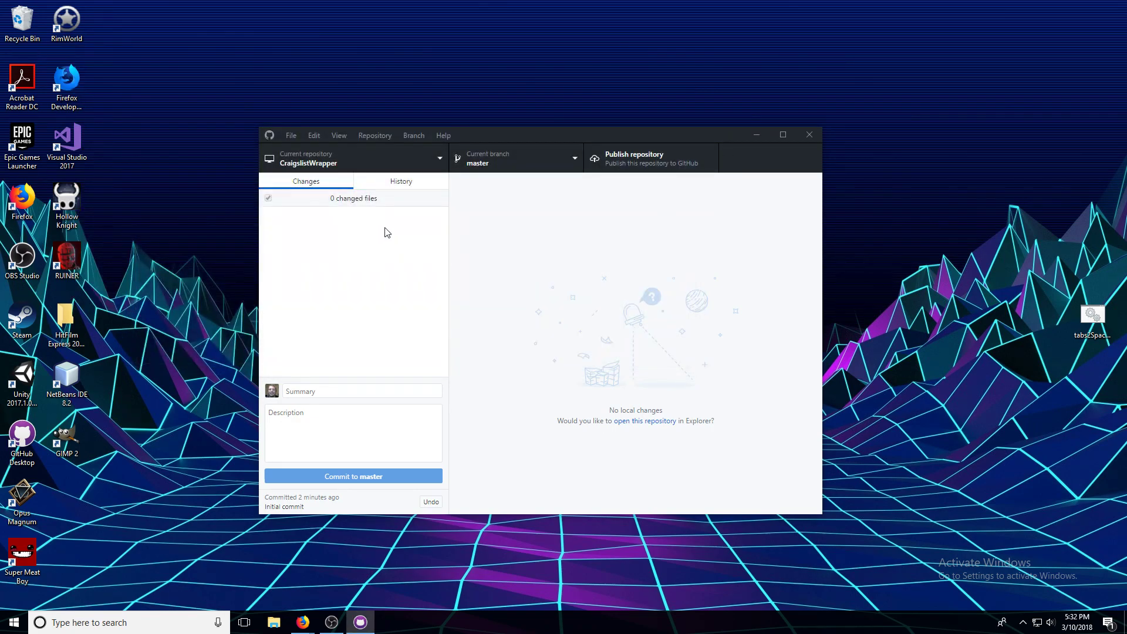
- Remove the CraigslistWrapper repository from GitHub Desktop's repository list
click(343, 170)
click(303, 311)
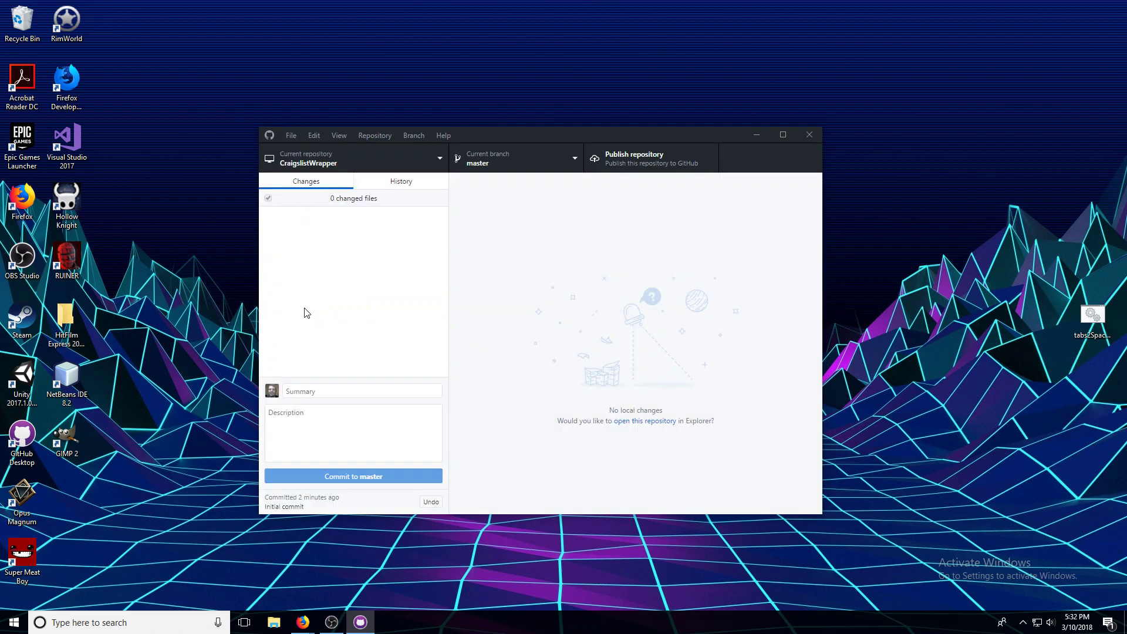
click(305, 163)
right_click(285, 311)
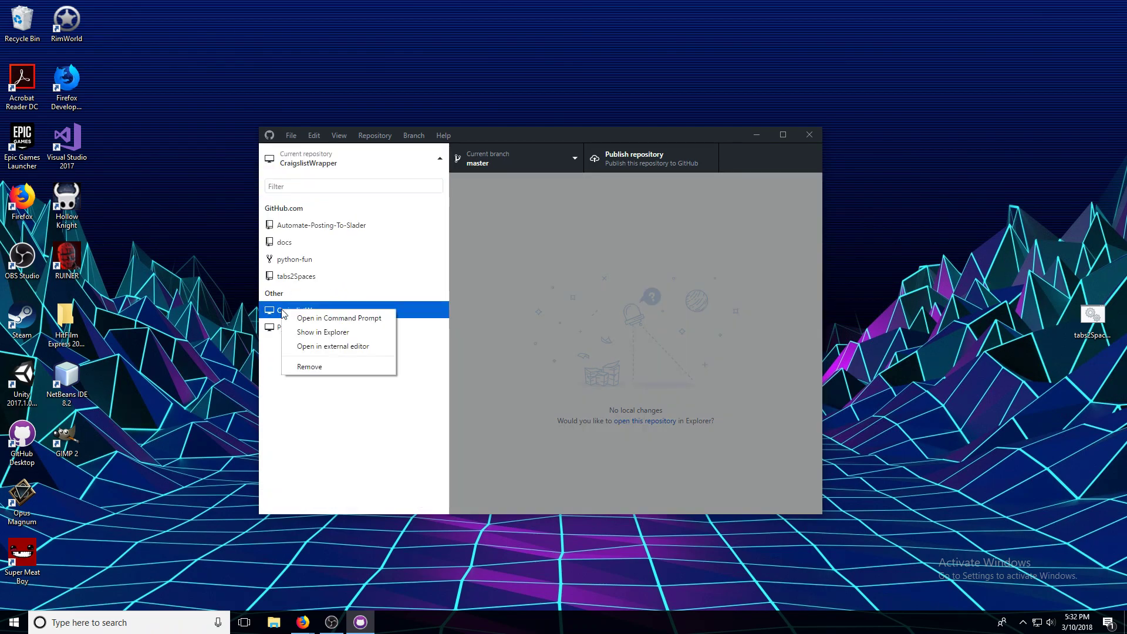
click(327, 366)
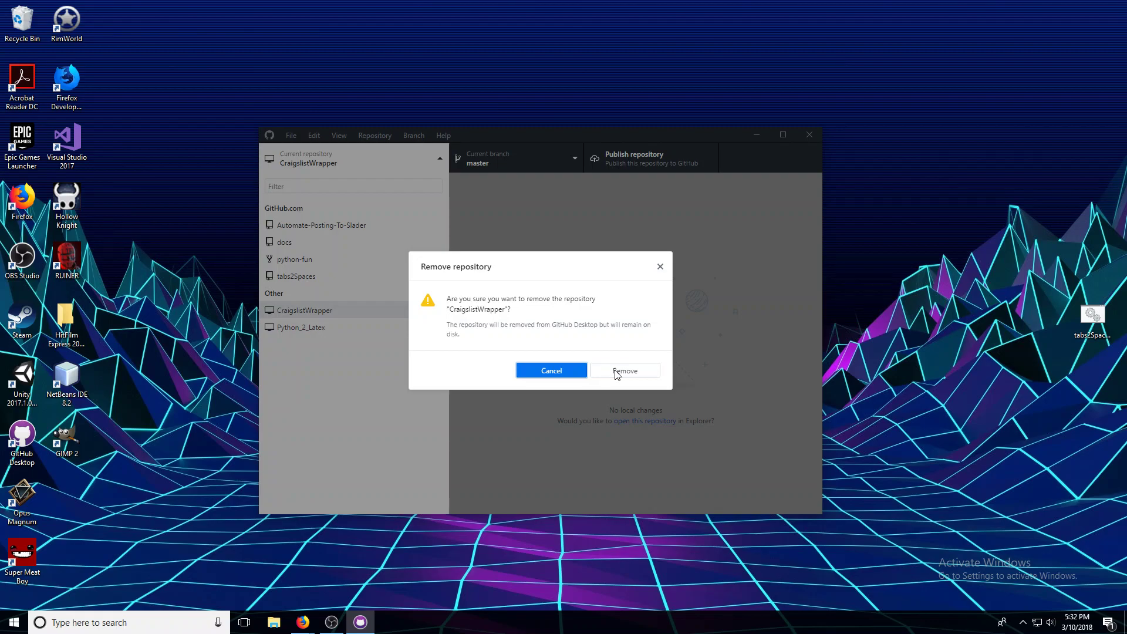
click(610, 360)
click(580, 254)
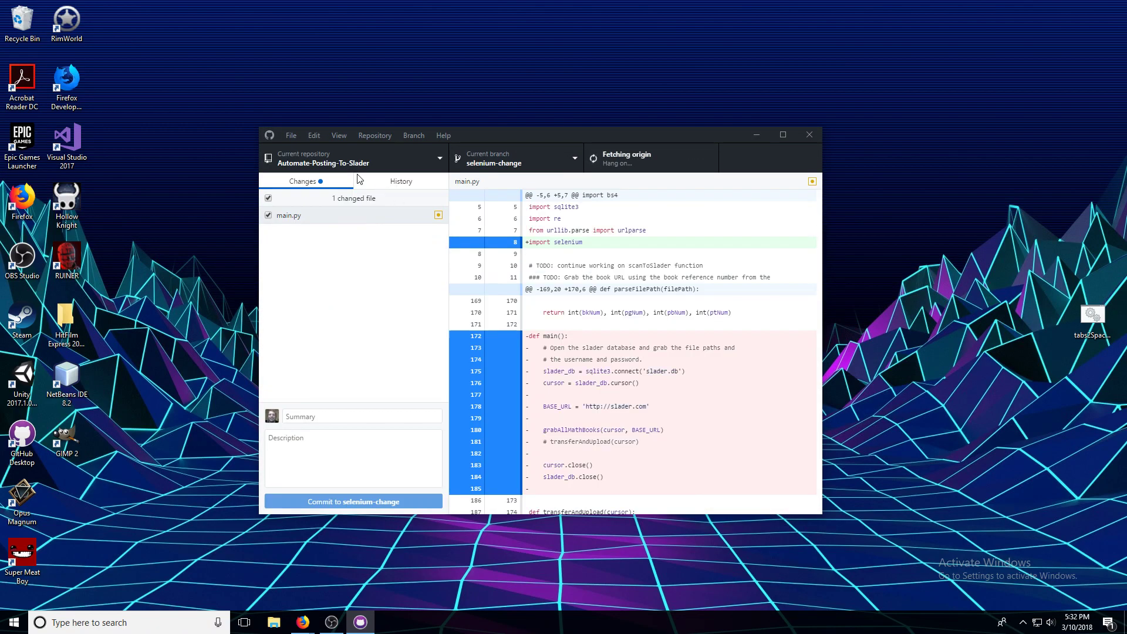
- Start a new repository and set its local path to the user's Documents\GitHub folder, dropping the ActivityWatch subfolder
click(291, 136)
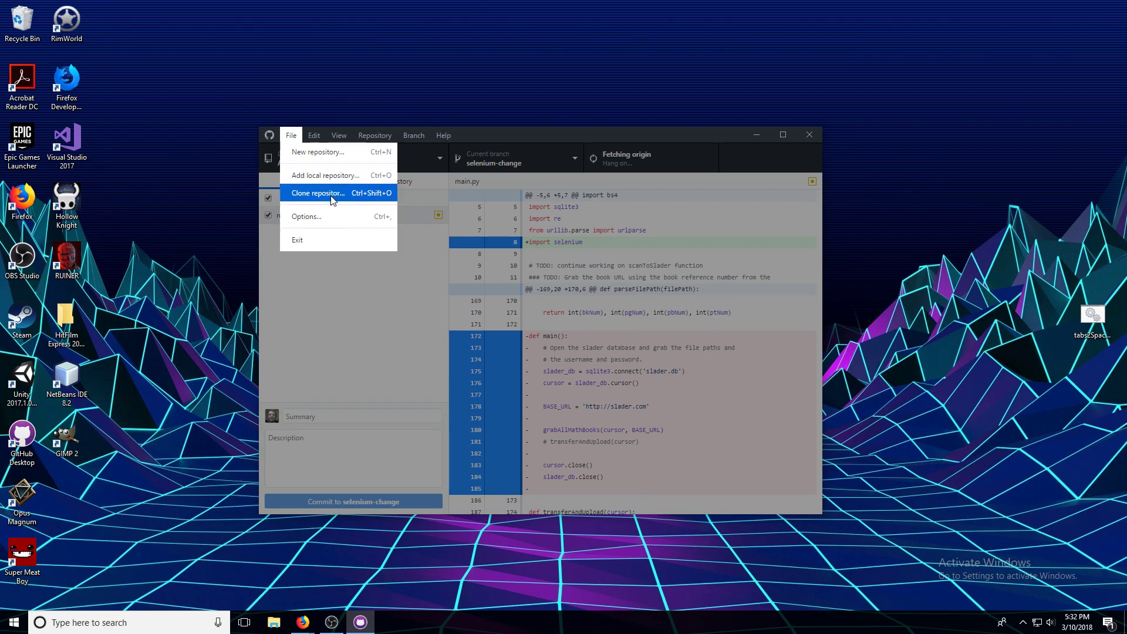
click(320, 153)
click(592, 315)
key(BackSpace)
key(BackSpace)
key(BackSpace)
key(BackSpace)
key(BackSpace)
key(BackSpace)
key(BackSpace)
key(BackSpace)
key(BackSpace)
key(BackSpace)
key(BackSpace)
key(BackSpace)
key(BackSpace)
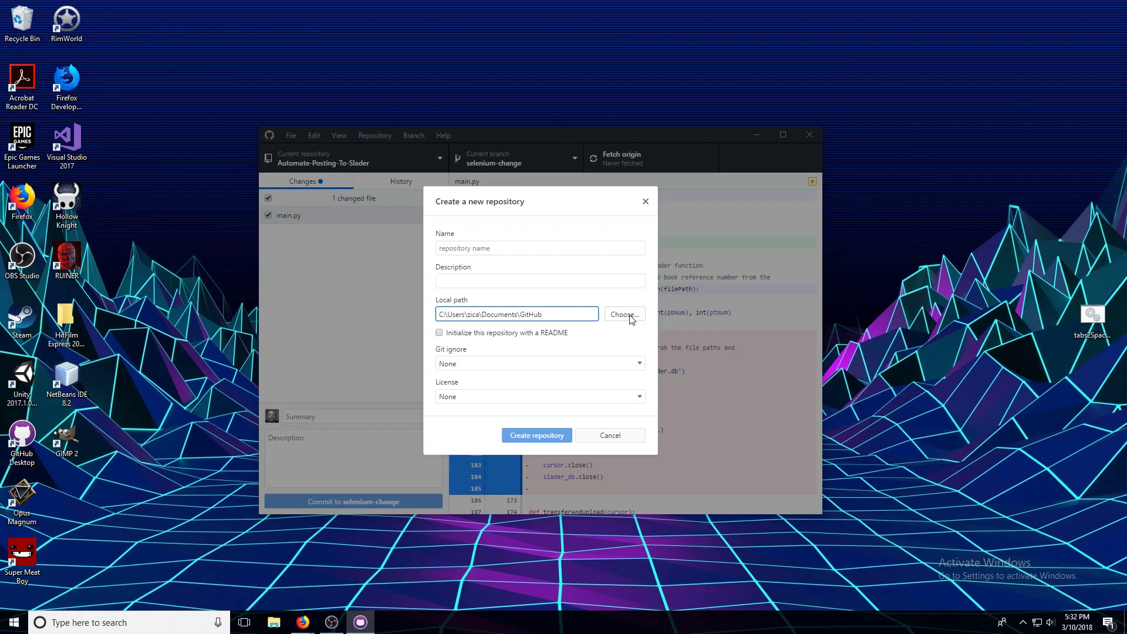
- Name the new repository craigslistScraper
click(511, 249)
text(Cra)
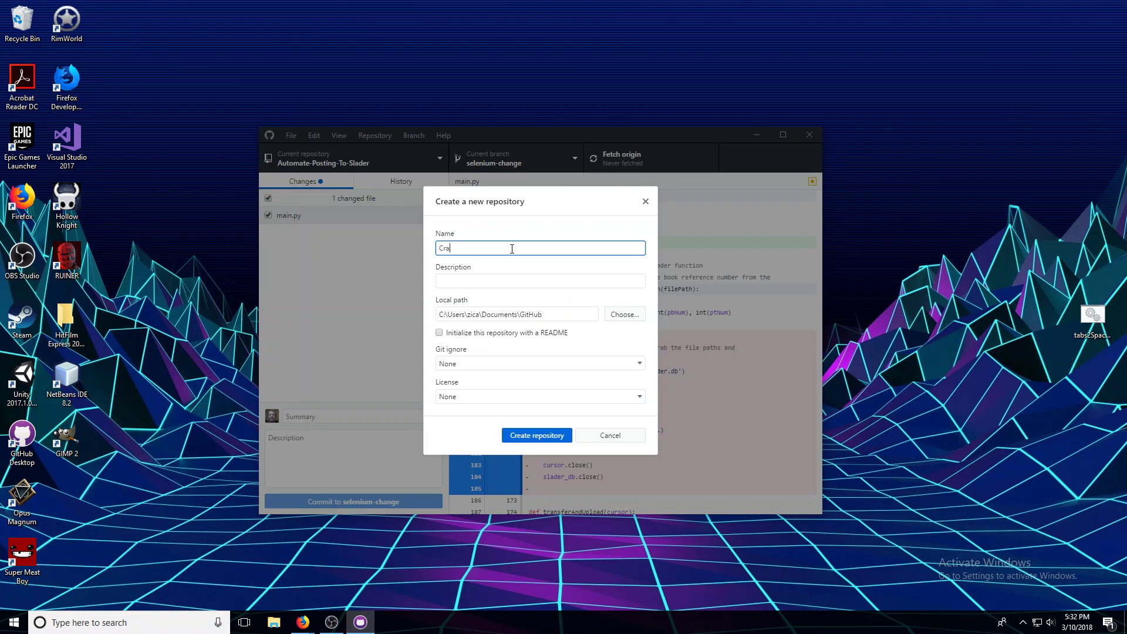
key(BackSpace)
key(BackSpace)
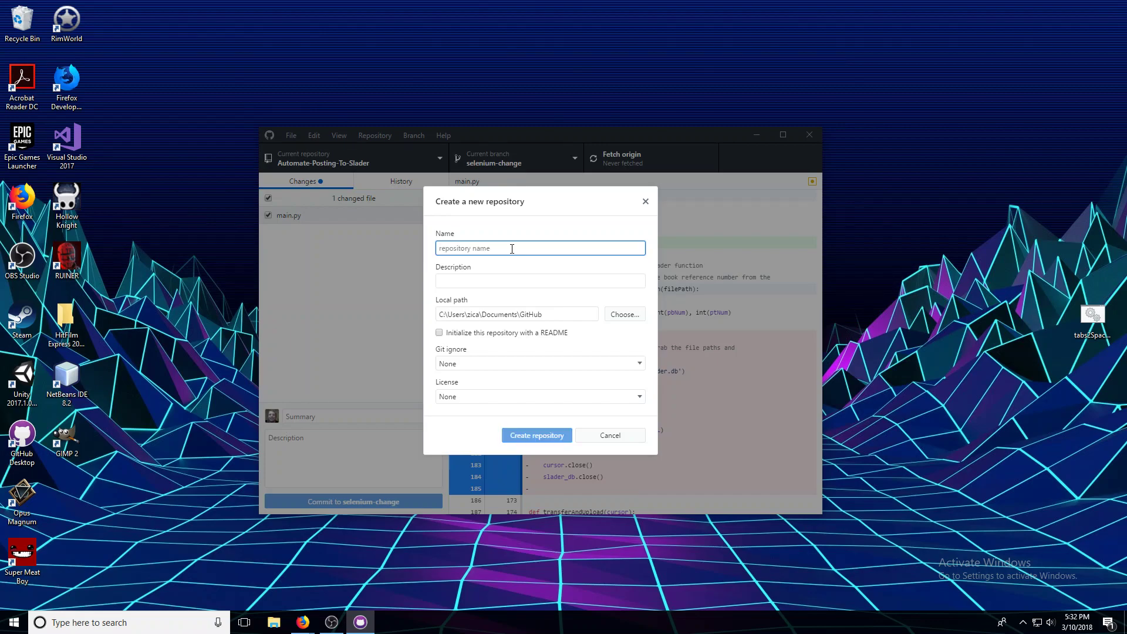
text(craigslistScraper)
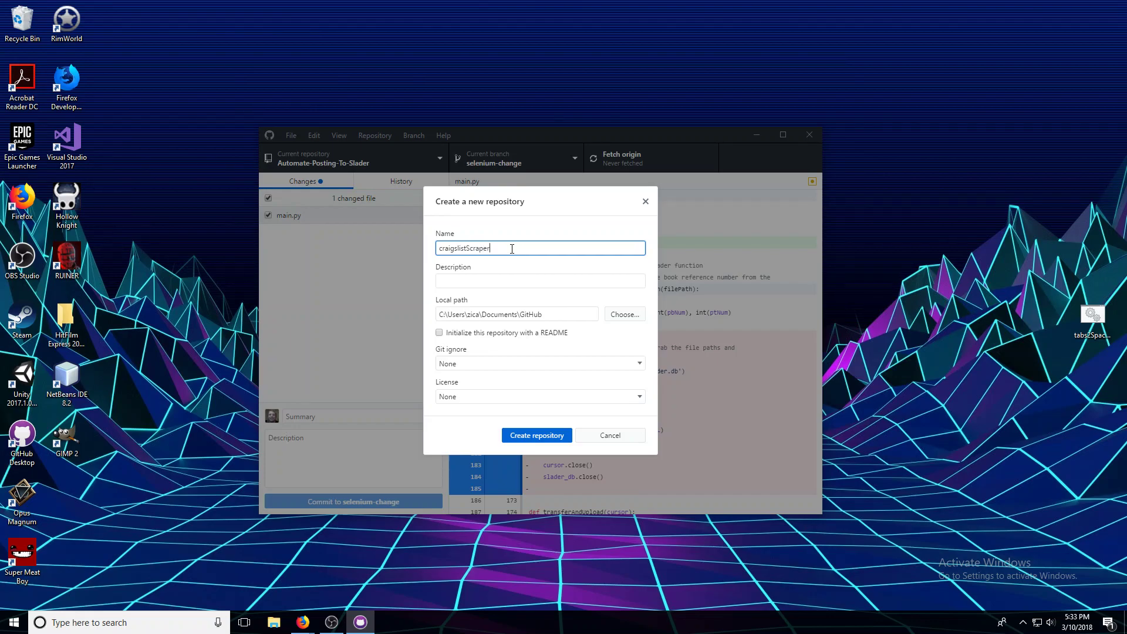
- Describe the repository as a craigslist scraper that searches craigslist for what you want to find and returns what it found that matched your query
click(497, 280)
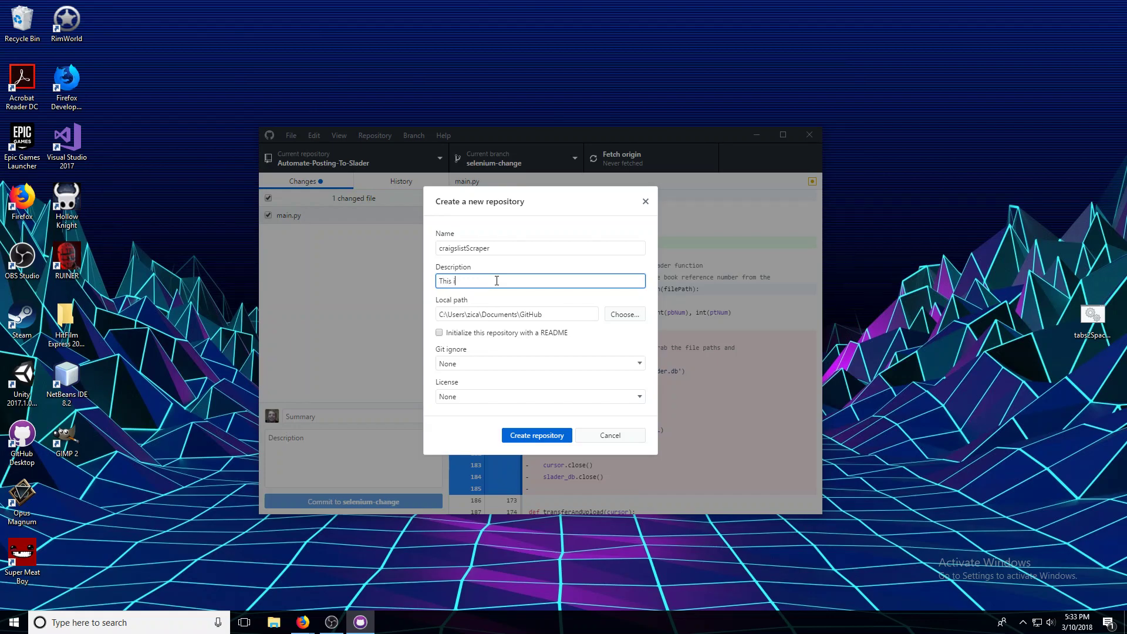
text(raigslisty)
text(scrap)
text(er. depend)
text(raigslist for)
text(what)
text( you want to f)
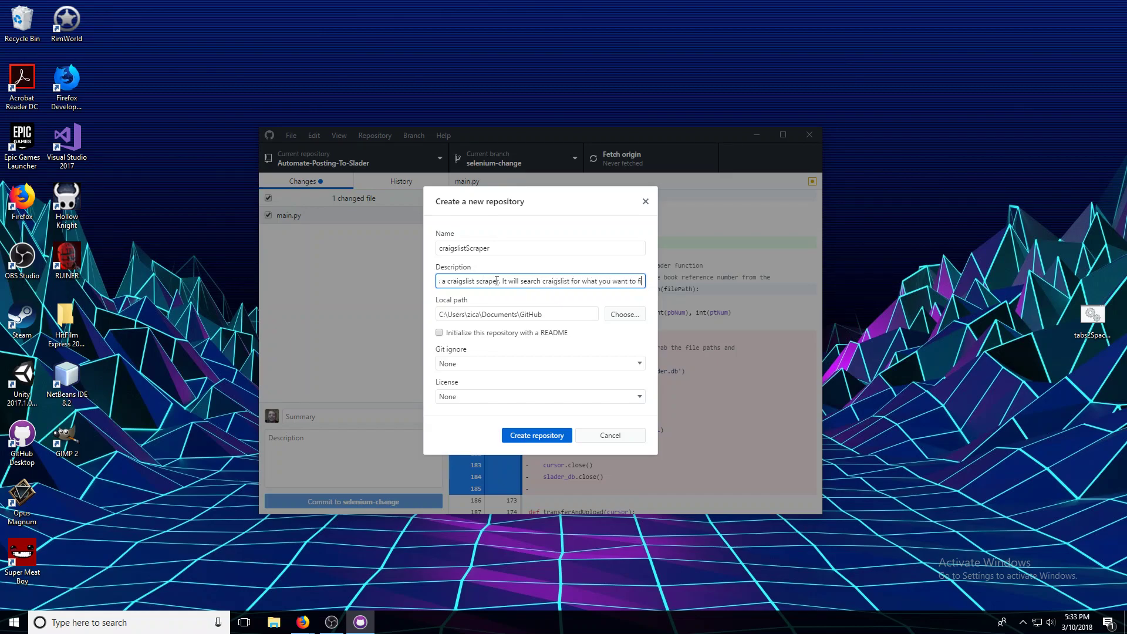
text(ind and return what it found that)
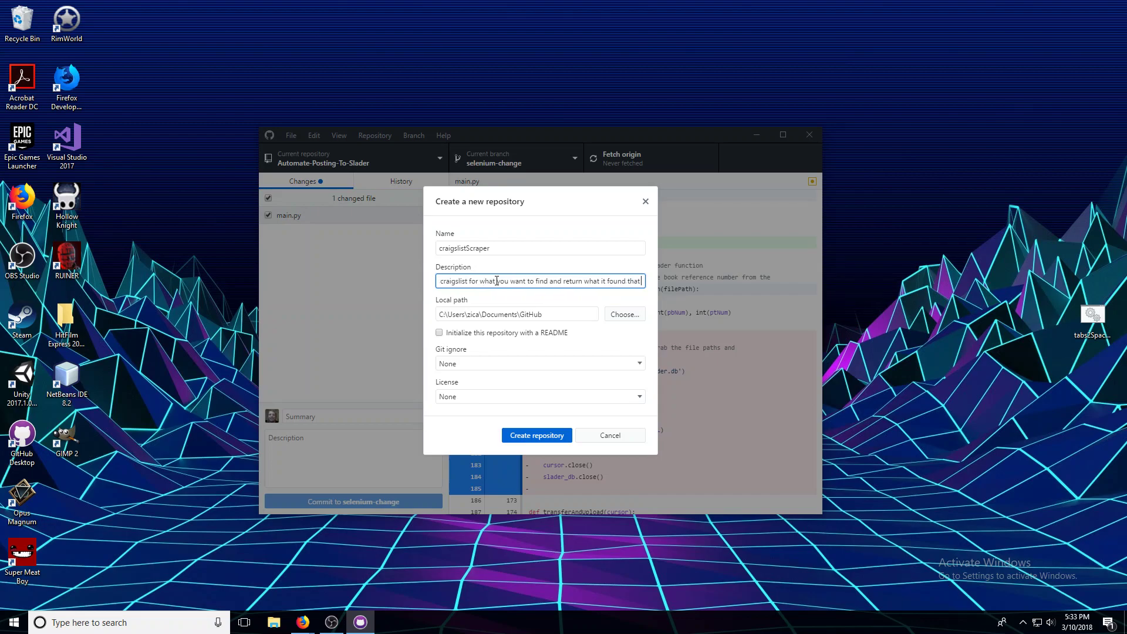
text( matched your c)
text(uery.)
- Create the repository with Git ignore and License both set to None
click(487, 366)
click(487, 366)
click(460, 395)
click(460, 397)
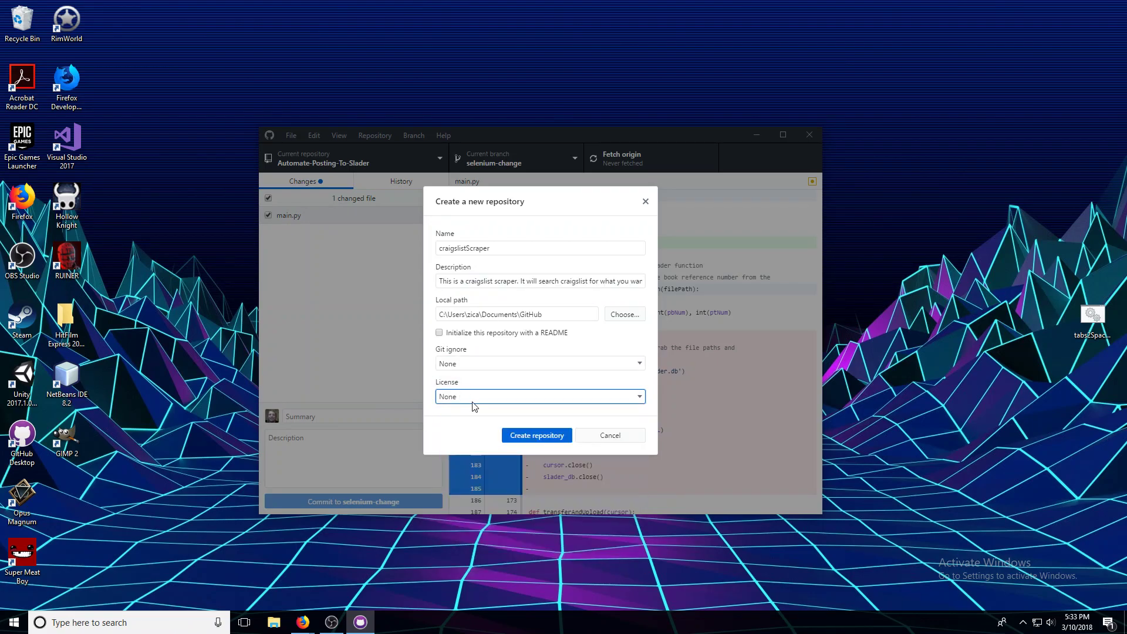
click(541, 437)
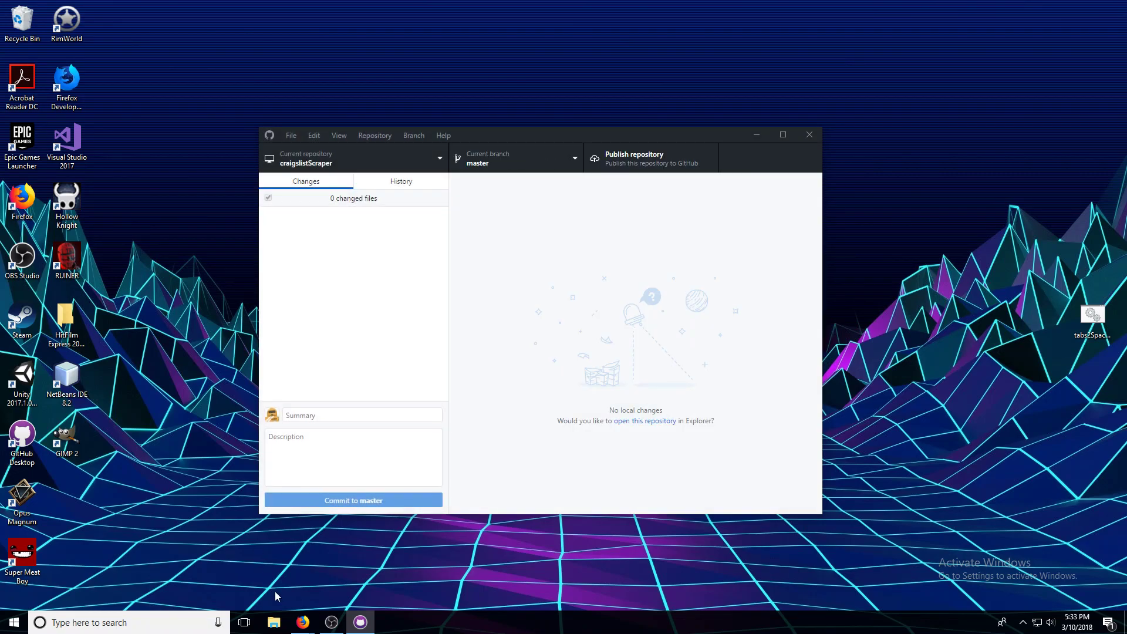
- Open the craigslistScraper repository folder under Documents\GitHub in File Explorer
click(274, 622)
click(234, 250)
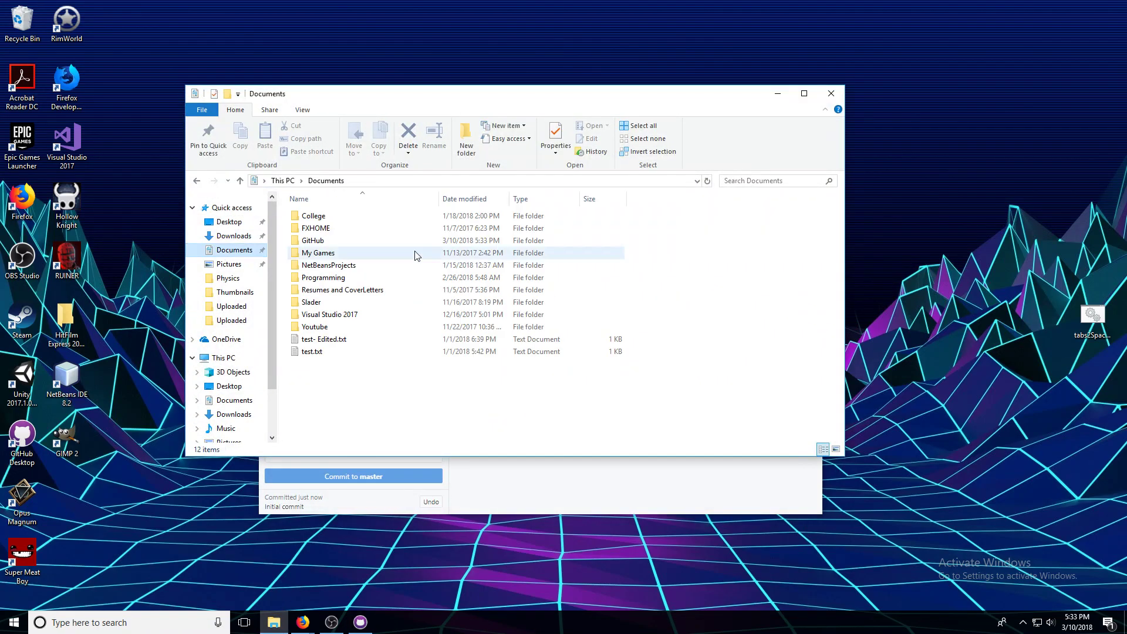
double_click(382, 241)
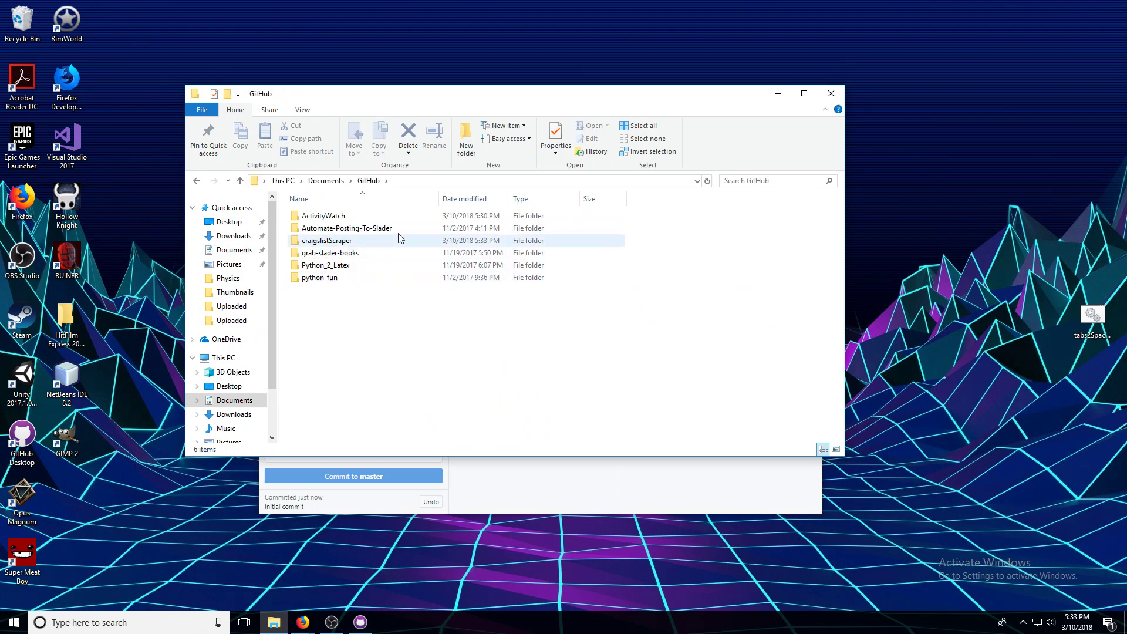
double_click(365, 241)
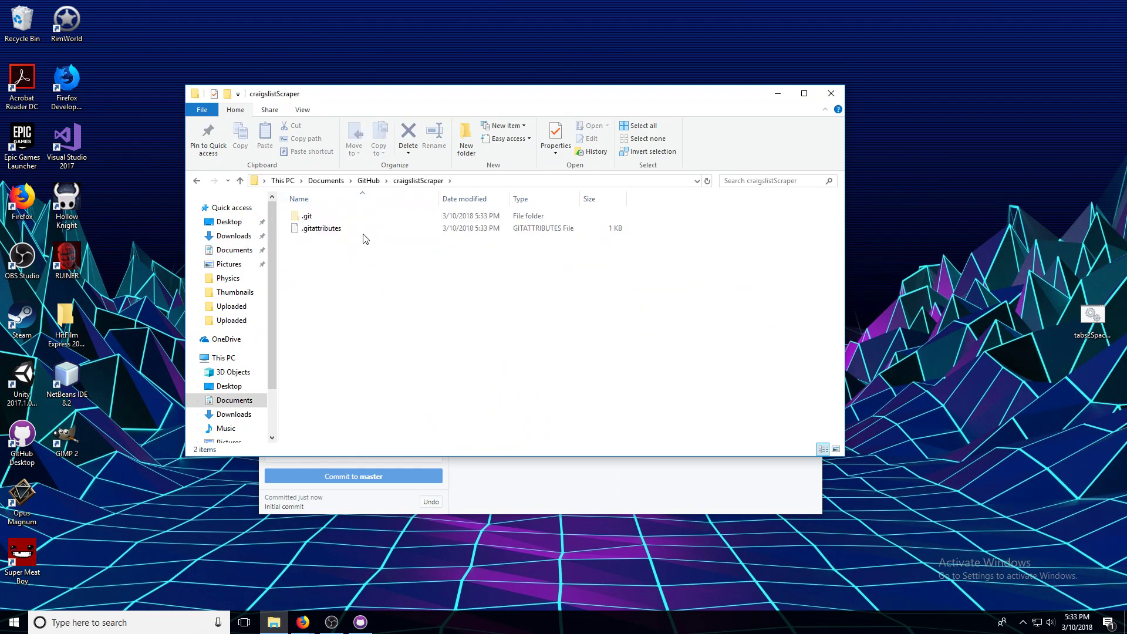
right_click(456, 318)
click(478, 315)
click(92, 621)
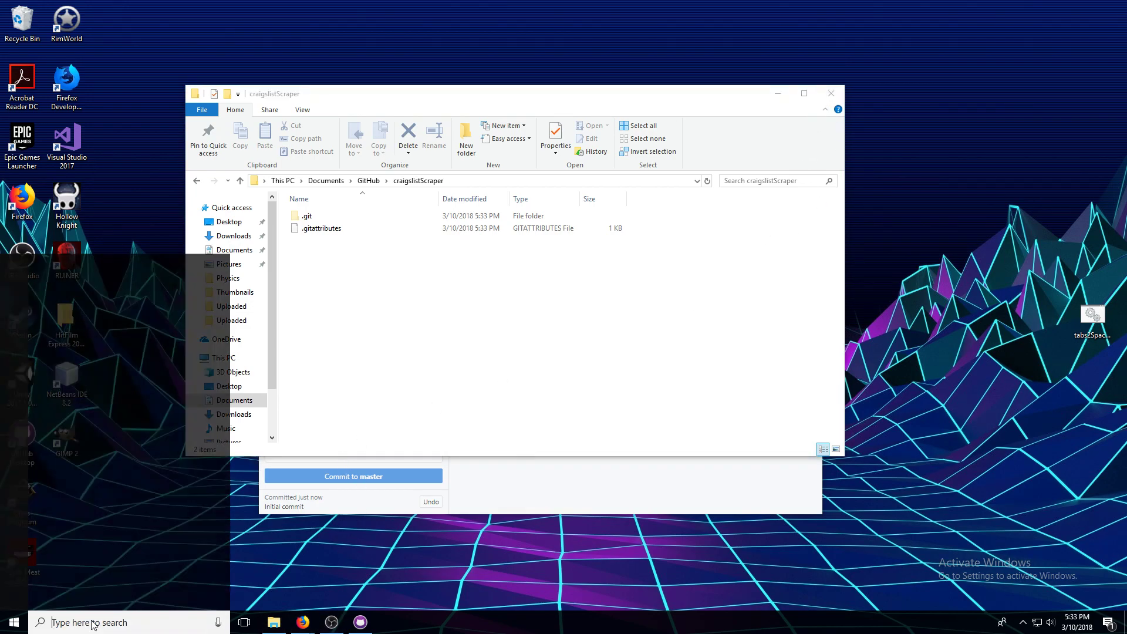
text(ide)
key(Return)
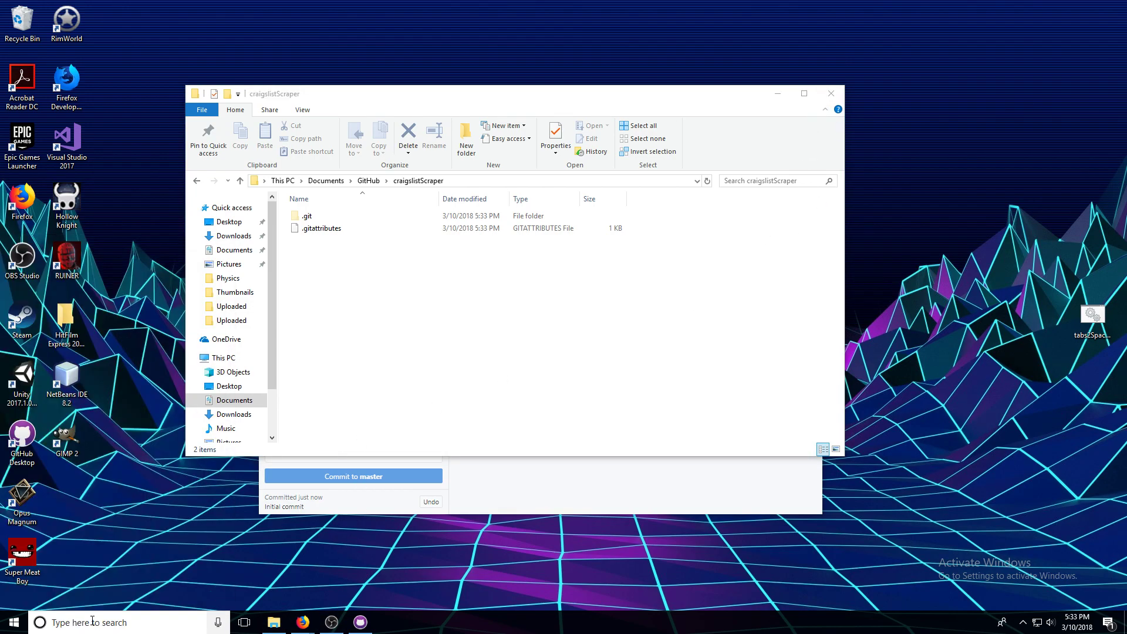
drag(235, 61, 489, 109)
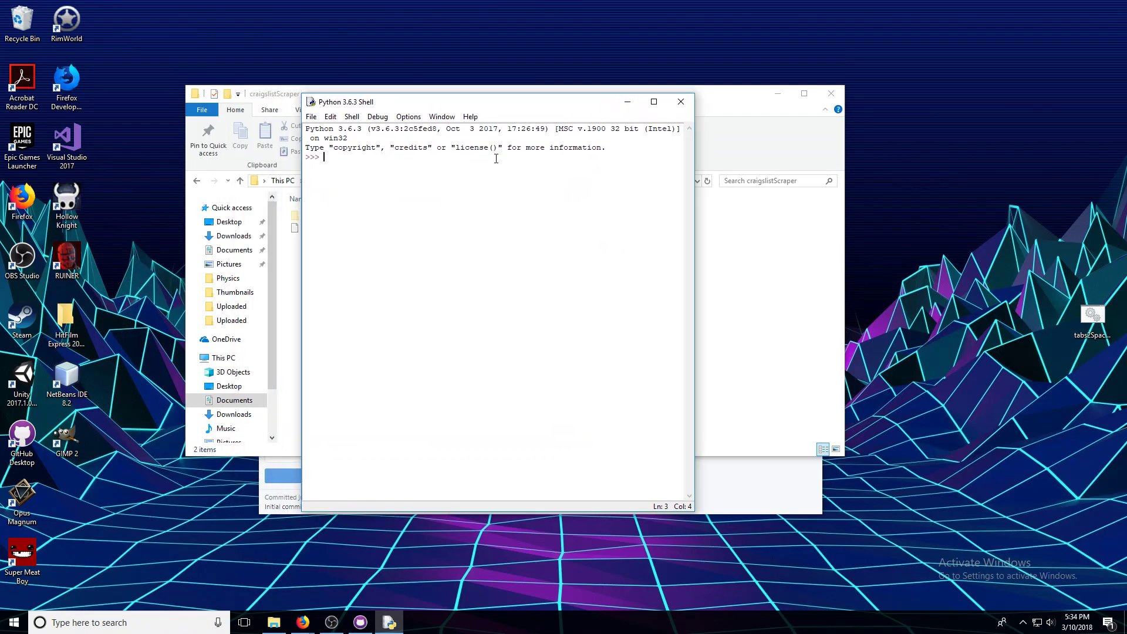
click(681, 101)
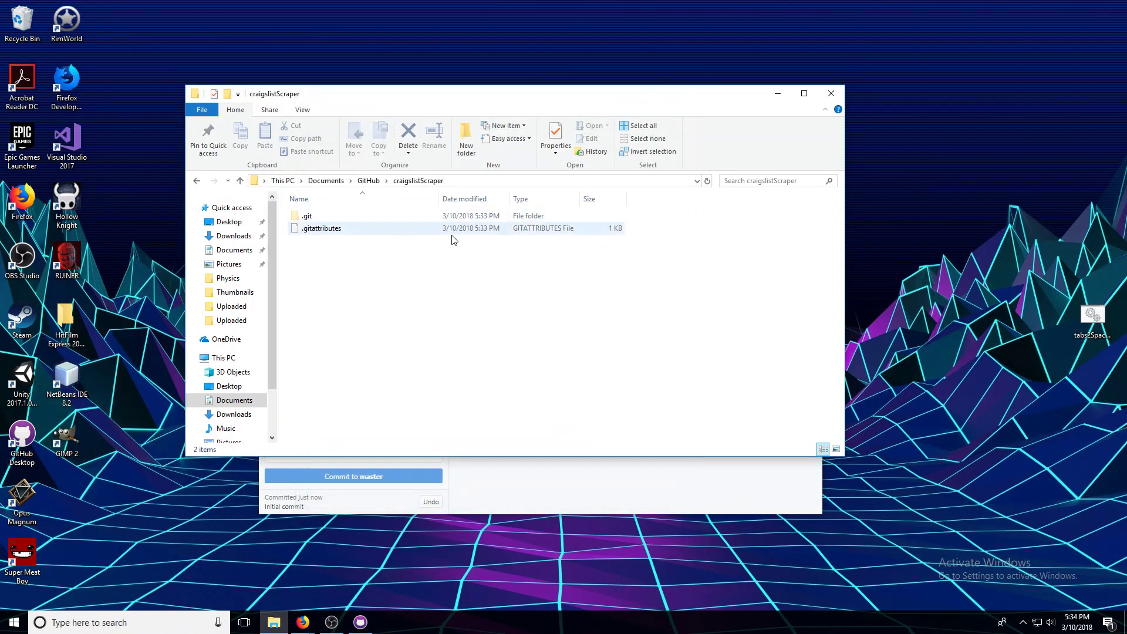
- Launch Python's IDLE and open a new blank script file
click(117, 624)
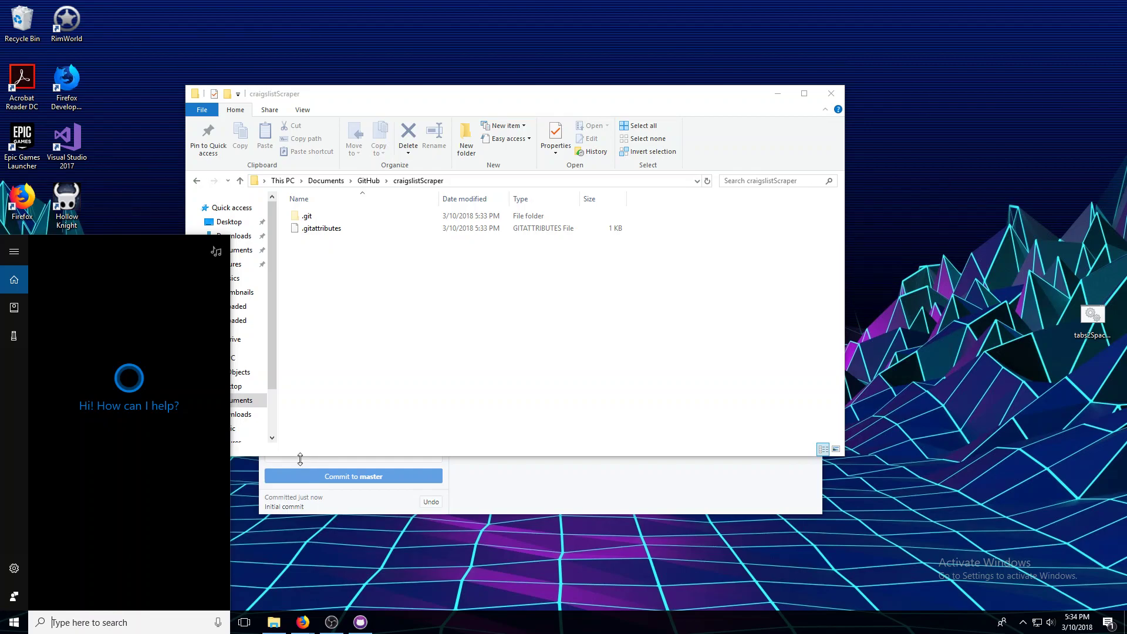
text(id)
key(Escape)
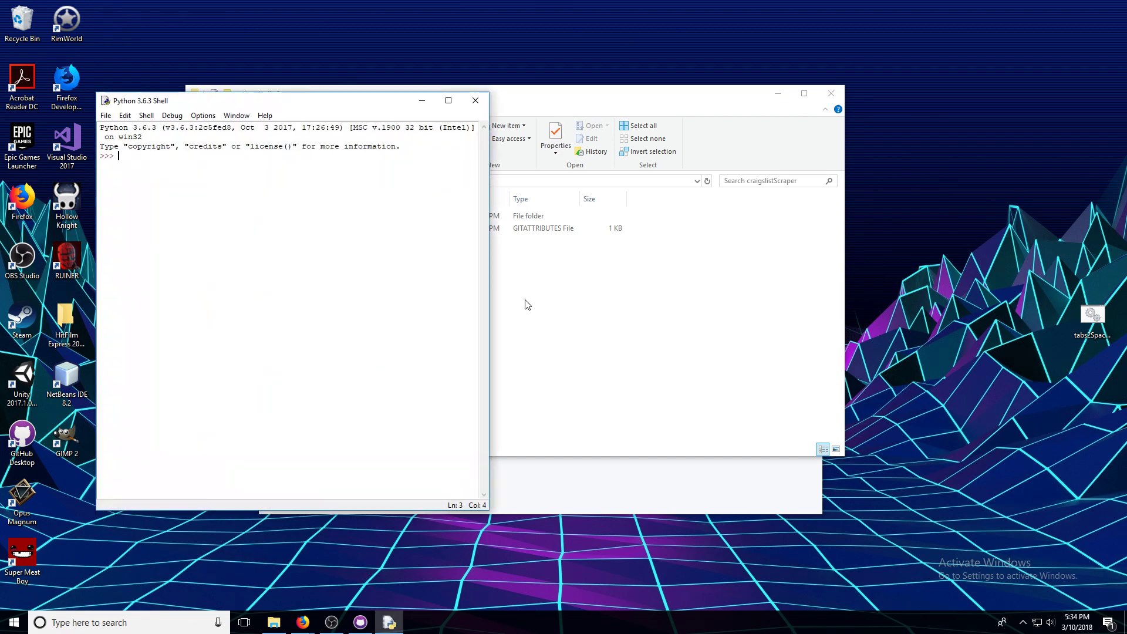
drag(101, 128, 212, 128)
key(ctrl+n)
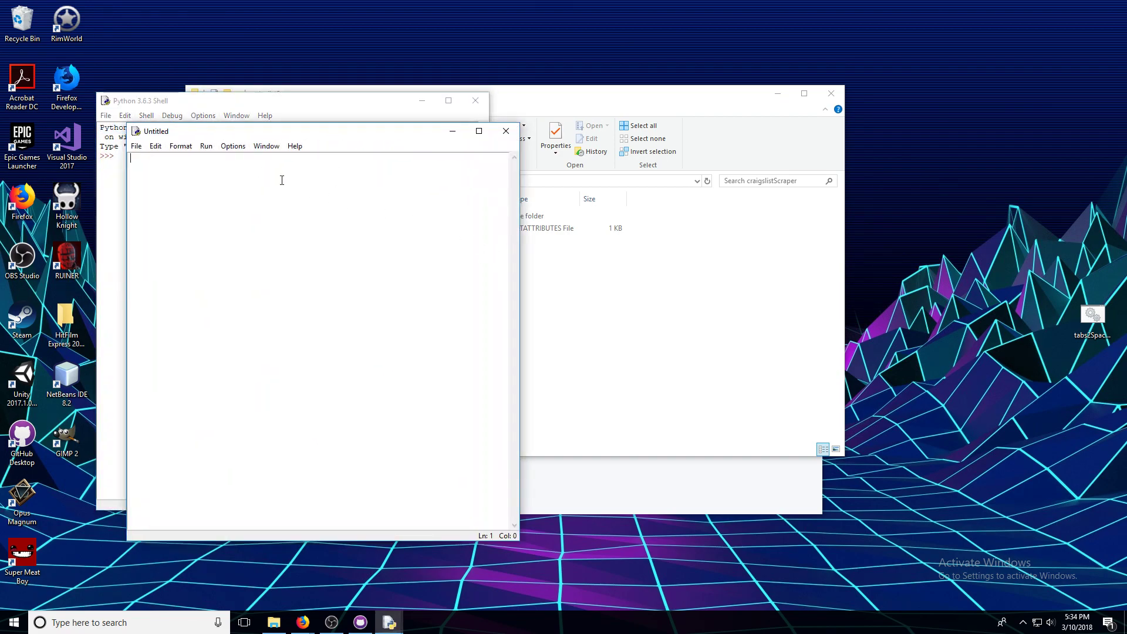
- Save the blank script as craigslistScraper in the Documents\GitHub\craigslistScraper folder
click(137, 146)
click(179, 254)
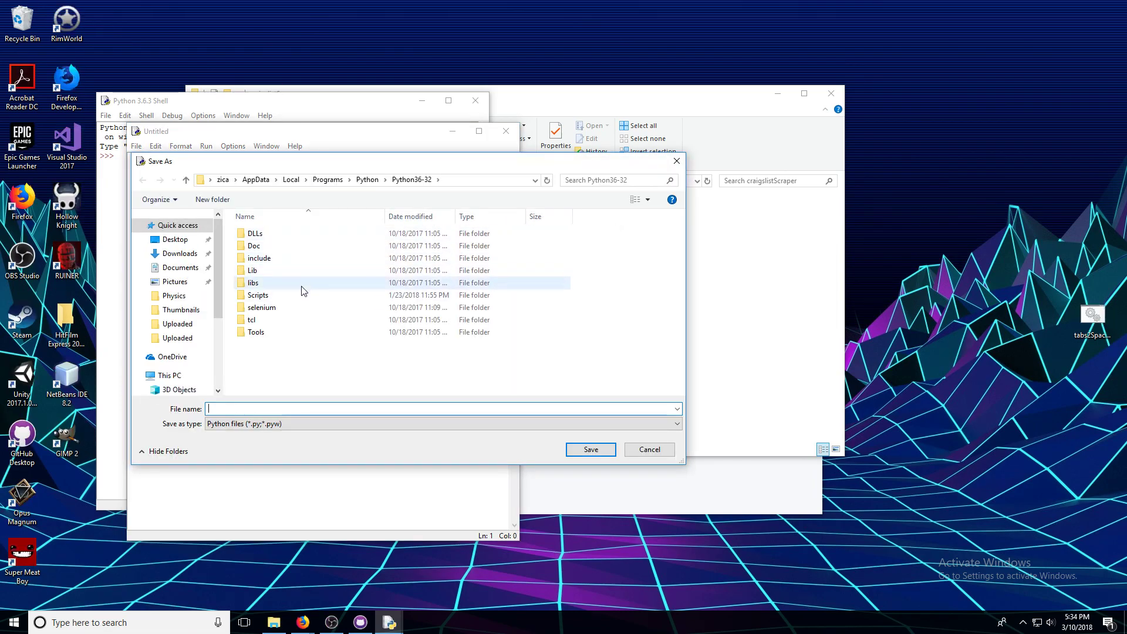
click(179, 267)
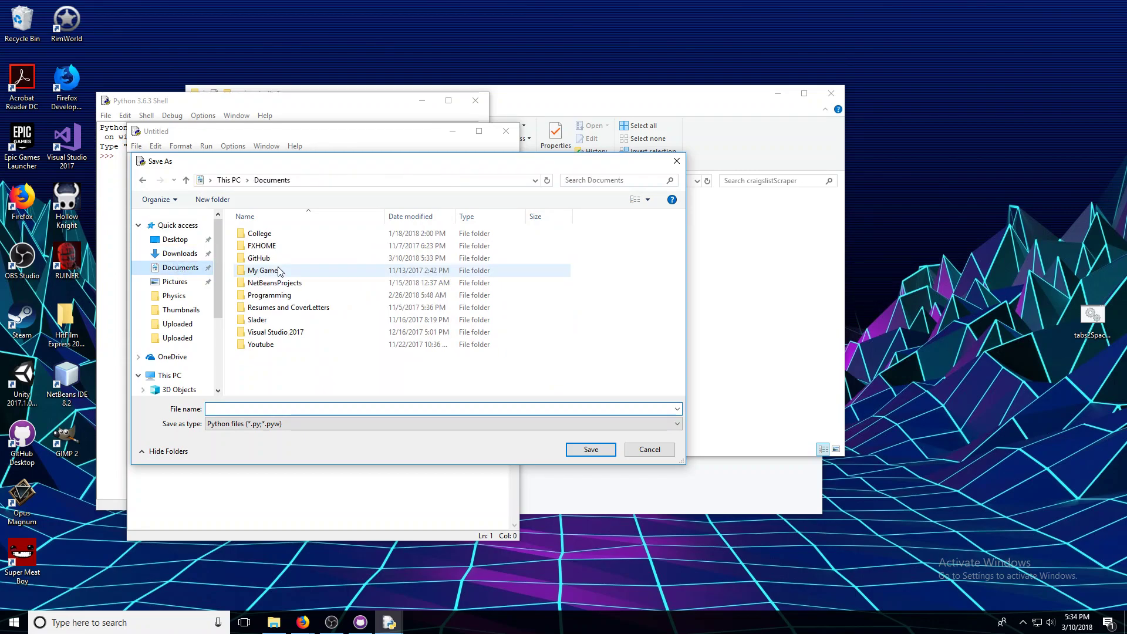
double_click(276, 258)
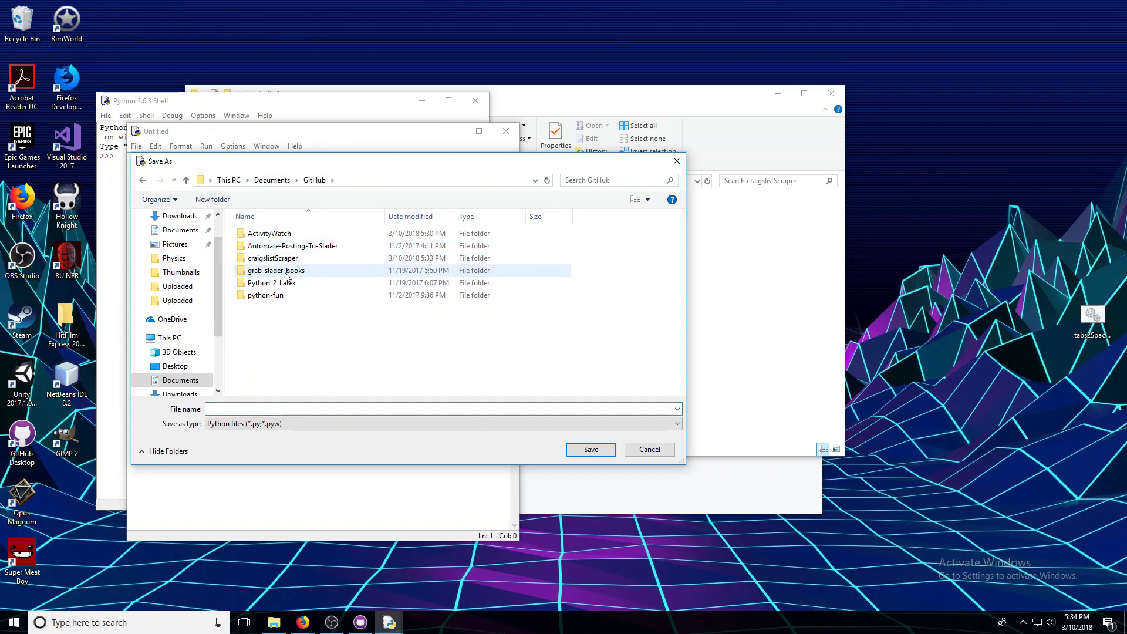
double_click(280, 259)
click(305, 407)
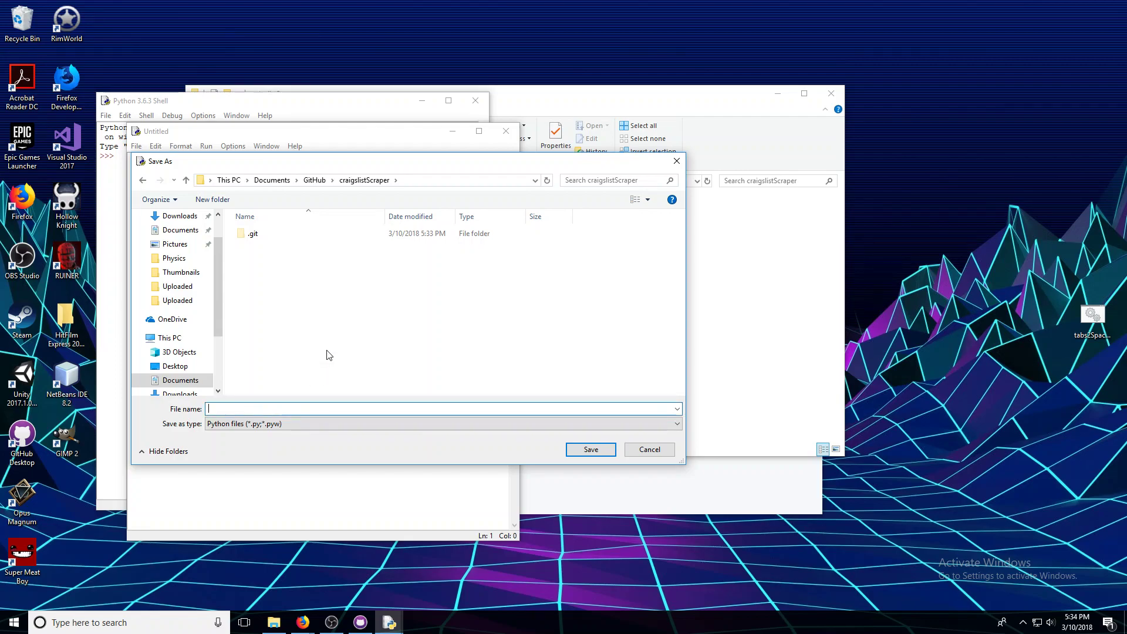
text(craigslistScraper)
key(Return)
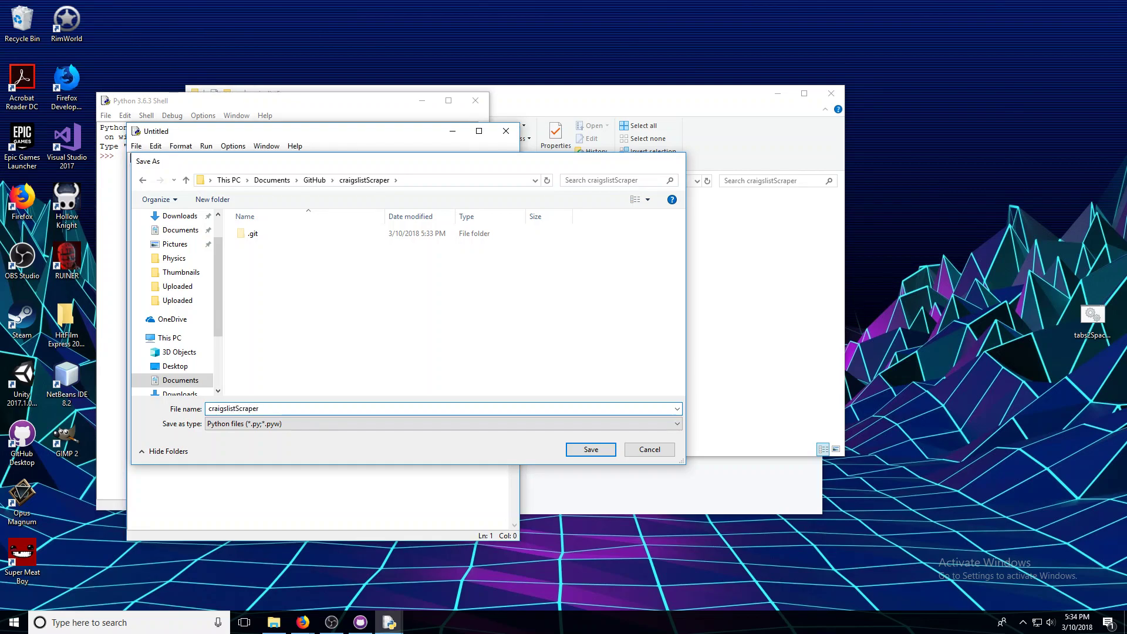
- Start the script with a triple-quoted docstring whose first line reads "craigslistScraper.py -"
text("")
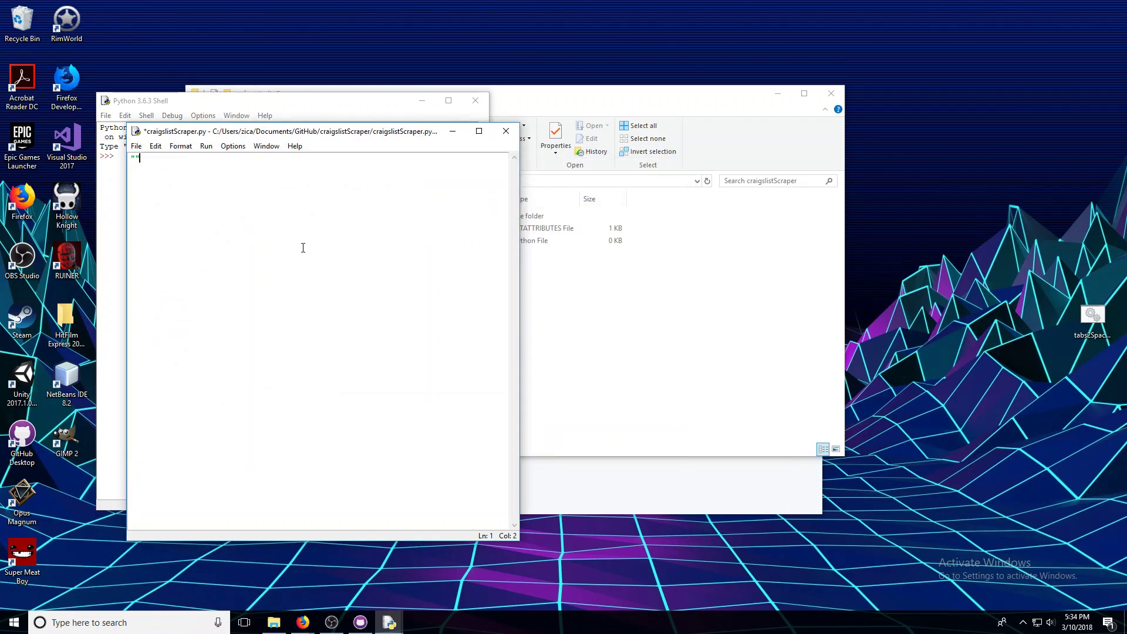
text("  """)
text(crais)
text(slist)
text(Scraper.pyt)
text(-)
- Add an indented second docstring line reading "Description: Grabs queries from craigslist"
key(Return)
key(Tab)
text(Descriptions)
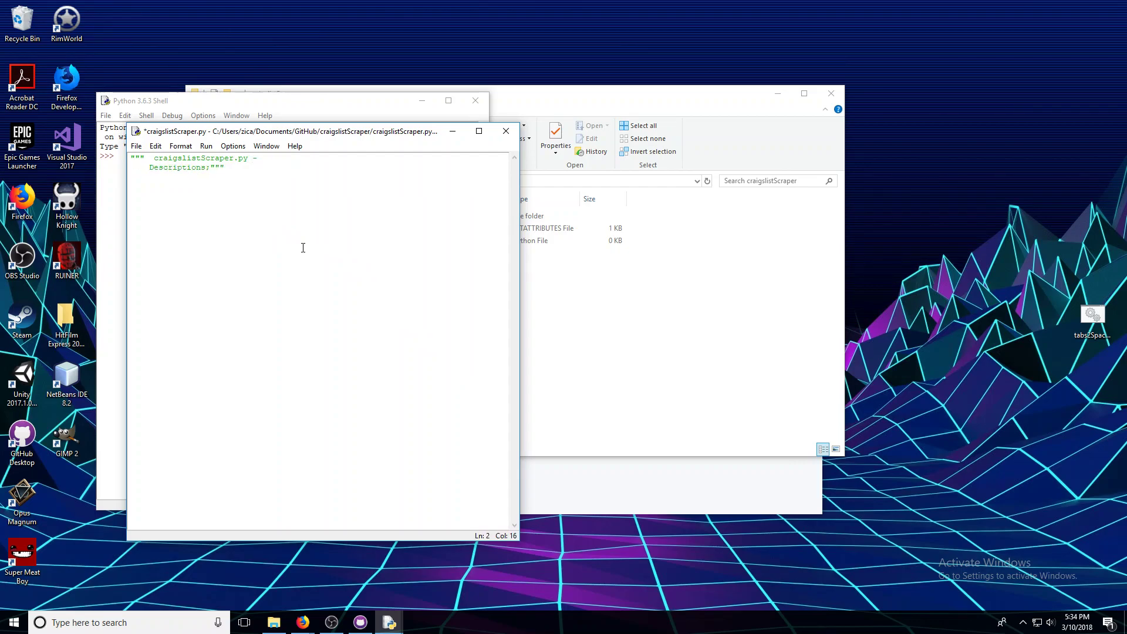
text(: )
text(Grabs dta fr)
key(BackSpace)
key(BackSpace)
key(BackSpace)
key(BackSpace)
key(BackSpace)
key(BackSpace)
text(queries form)
key(BackSpace)
key(BackSpace)
key(BackSpace)
text(rom craigslist )
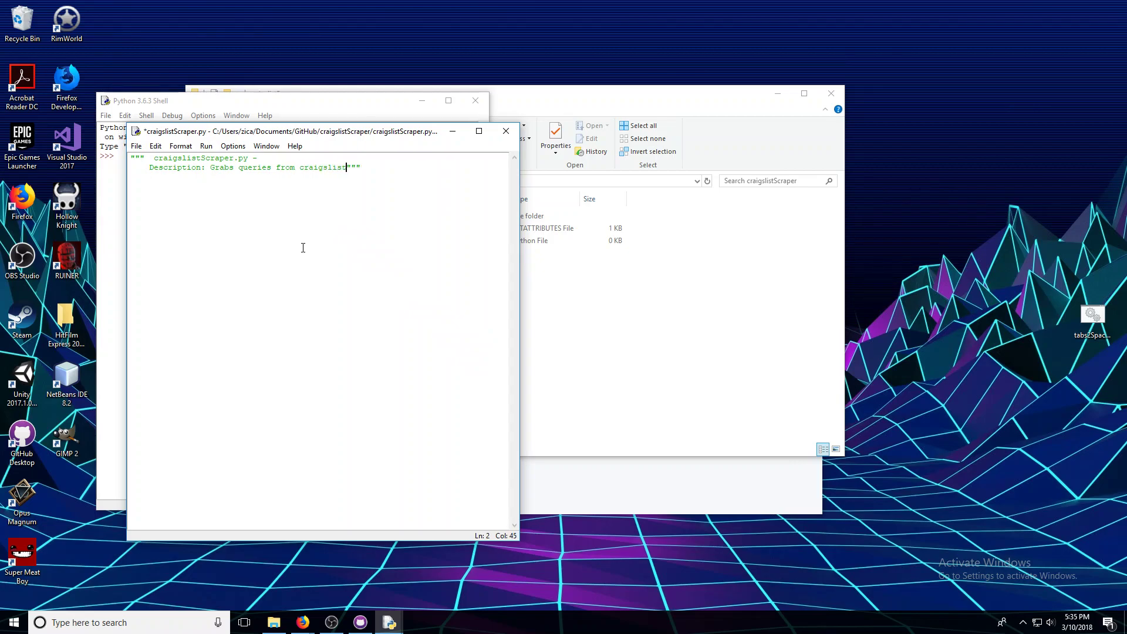
- Finish the description with "and stores them for the user.", put the closing quotes on their own unindented line, and save the file
text(and stores ther)
key(BackSpace)
text(m fr)
key(BackSpace)
text(or the user.)
key(Return)
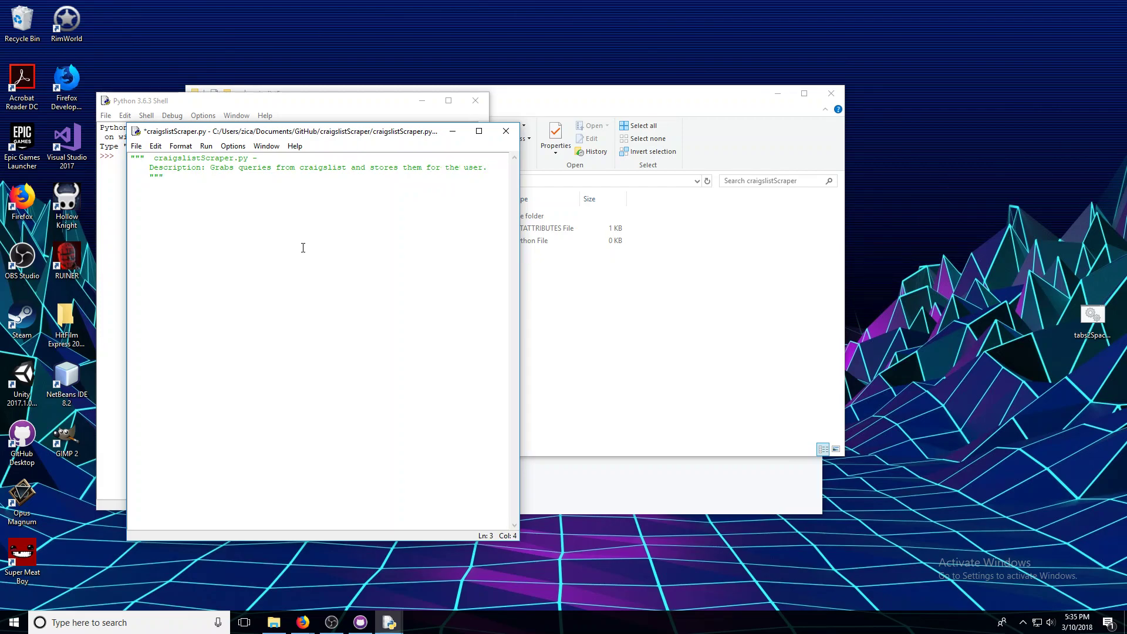
key(BackSpace)
key(ctrl+s)
- Below the docstring, add an if __name__ == "__main__": block that calls main()
key(End)
key(Return)
text(\)
key(Return)
key(Return)
text(if )
text(__name)
text(_))
key(BackSpace)
key(BackSpace)
text(_ == "__main__":)
key(Return)
key(BackSpace)
text(a)
key(BackSpace)
text(main())
- Add "import argparse" directly under the docstring, leave blank lines before the main block, and save the file
key(Up)
key(Up)
key(Up)
key(Up)
key(Return)
text(import argparse)
key(Return)
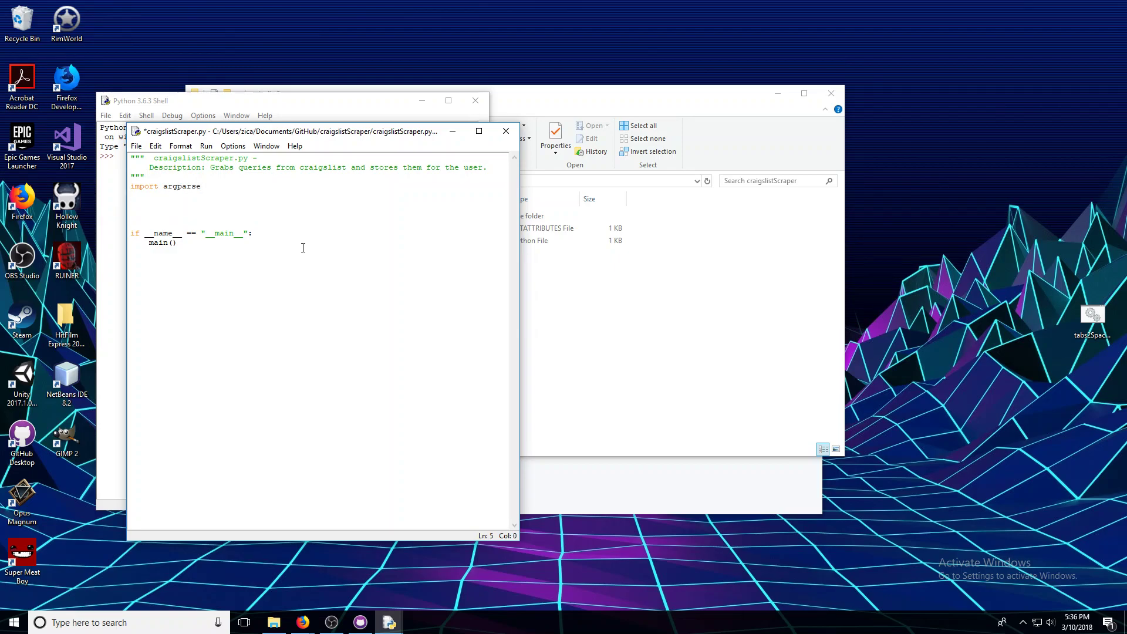
key(Return)
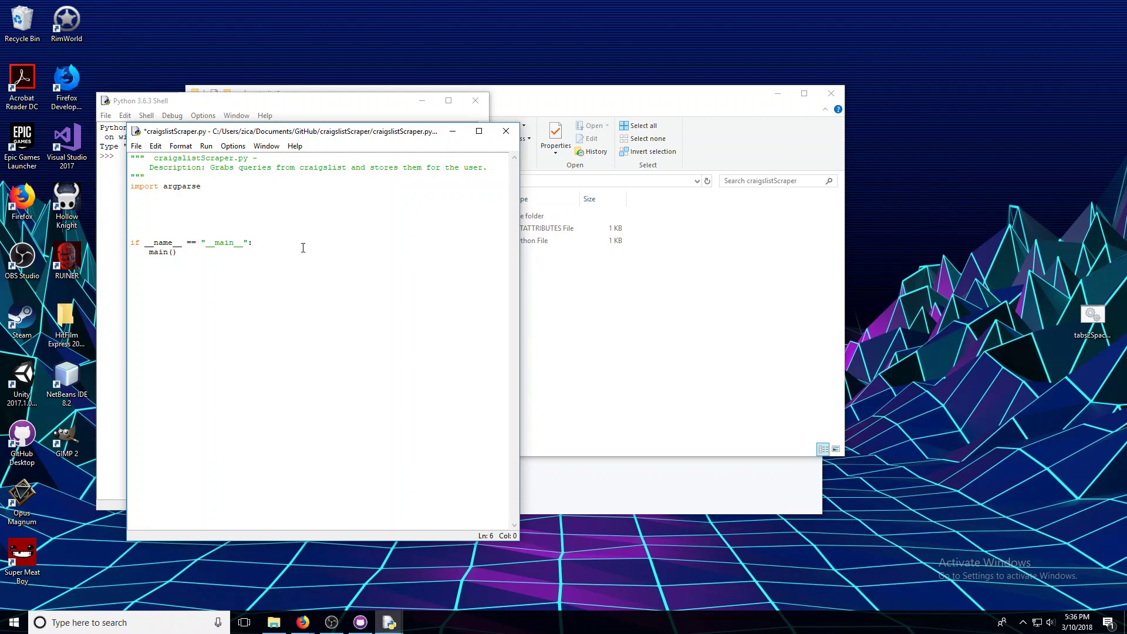
key(ctrl+s)
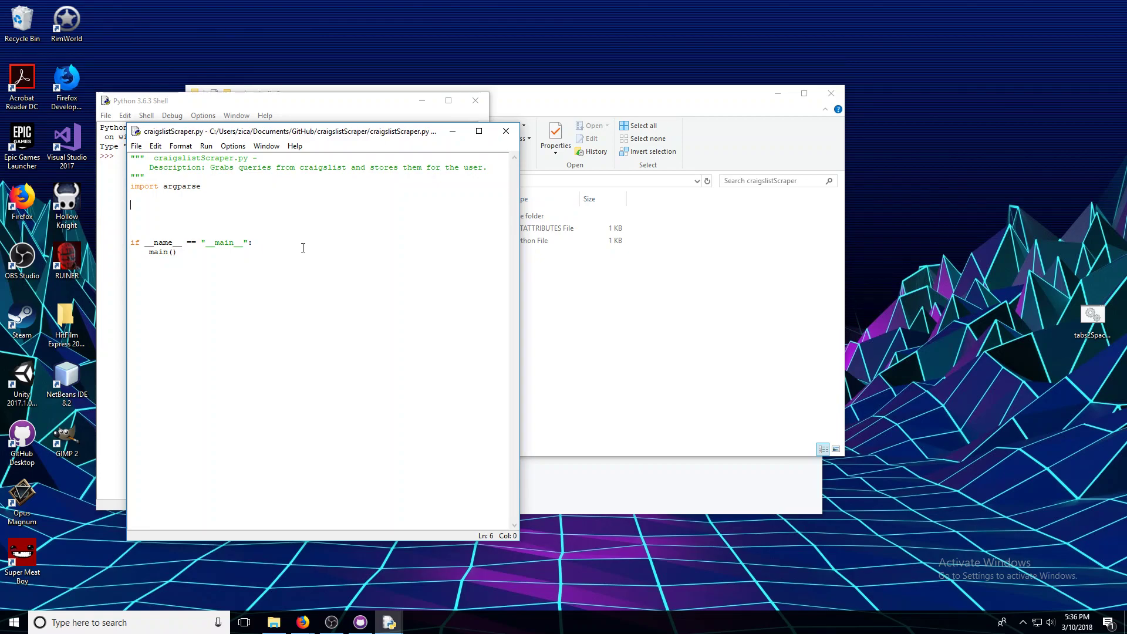
key(Return)
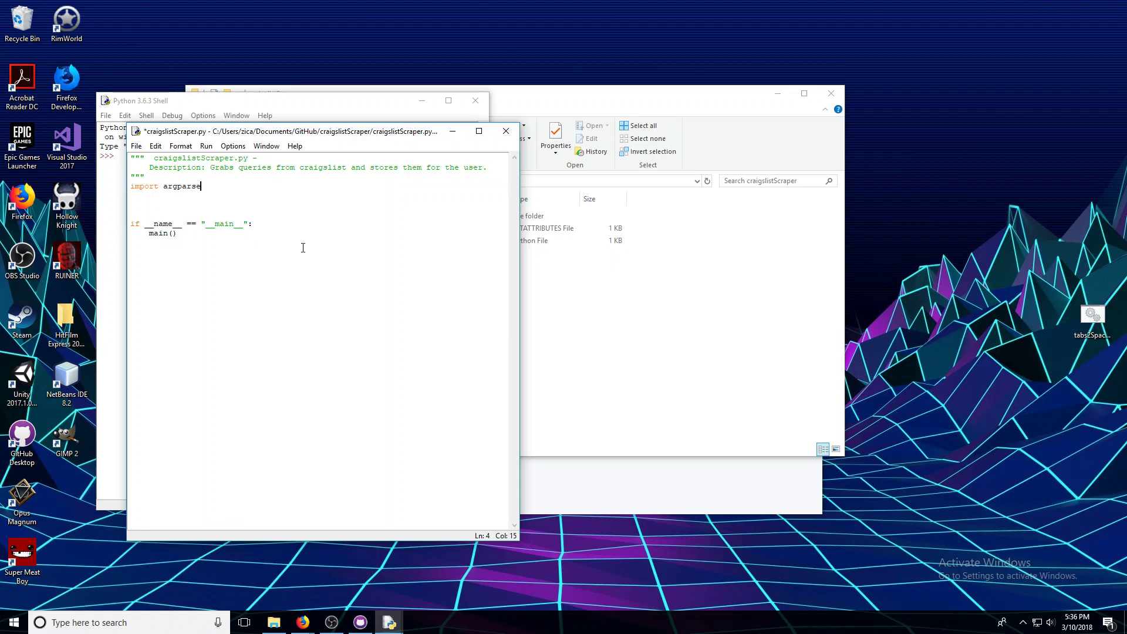